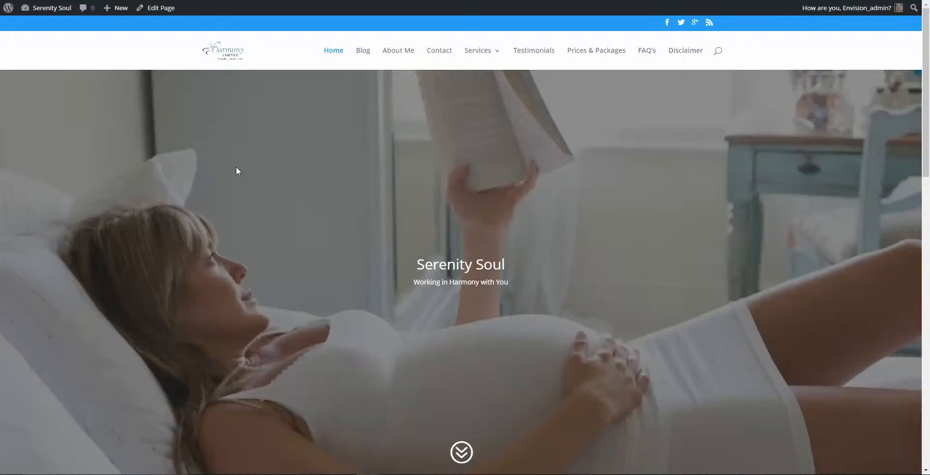
Step: Review the home page's header, slider, blurbs and contact section, and open the page for editing
{"action": "scroll", "coordinate": [237, 164], "scroll_direction": "down", "scroll_amount": 8}
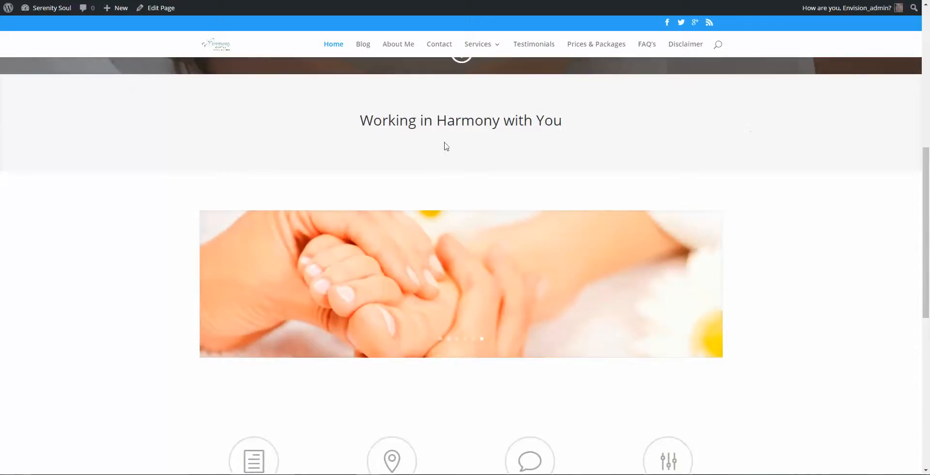
{"action": "scroll", "coordinate": [446, 146], "scroll_direction": "down", "scroll_amount": 2}
{"action": "scroll", "coordinate": [669, 189], "scroll_direction": "down", "scroll_amount": 2}
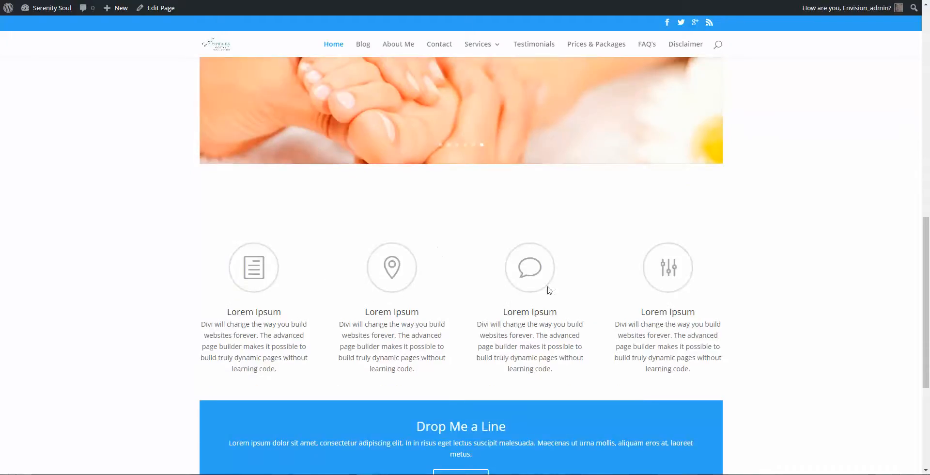
{"action": "scroll", "coordinate": [661, 272], "scroll_direction": "down", "scroll_amount": 3}
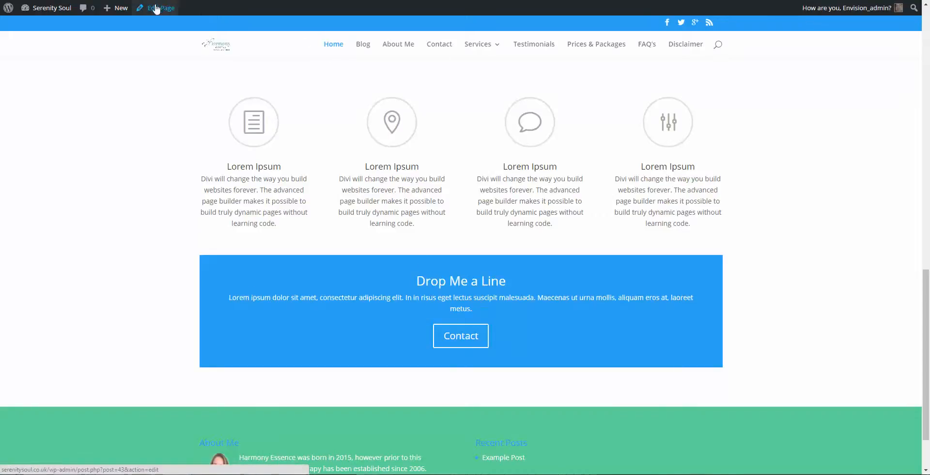
{"action": "left_click", "coordinate": [171, 13]}
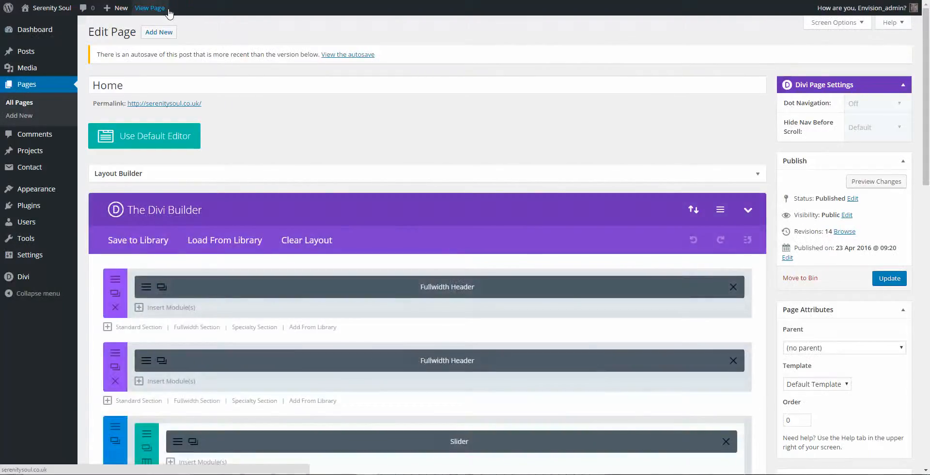
Step: Open the first Fullwidth Header module's settings and preview its title "Serenity Soul" as rendered in the header
{"action": "scroll", "coordinate": [225, 209], "scroll_direction": "down", "scroll_amount": 2}
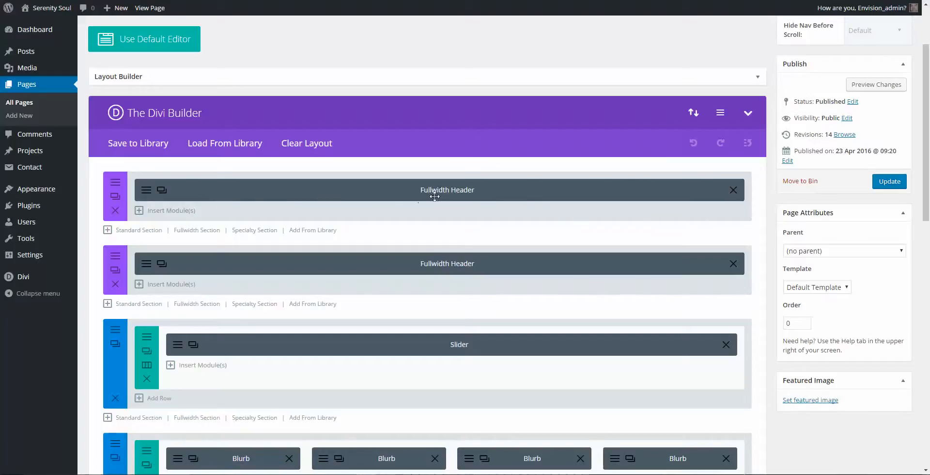
{"action": "left_click", "coordinate": [145, 192]}
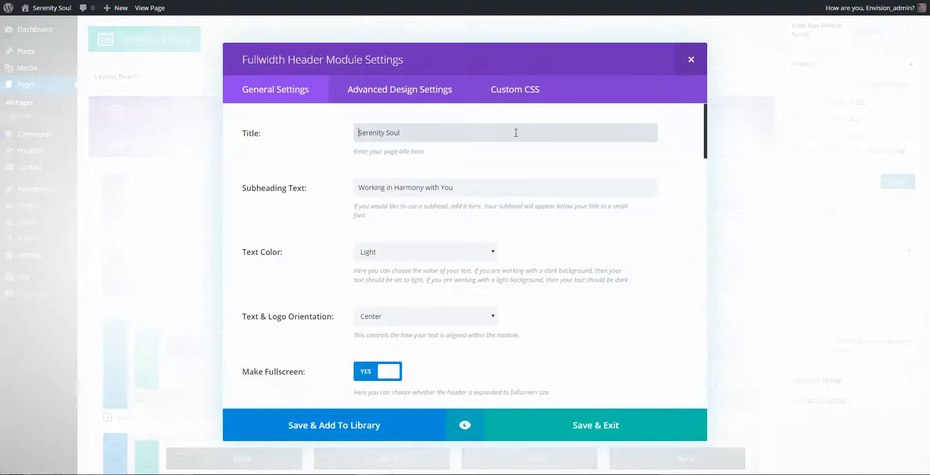
{"action": "left_click_drag", "start_coordinate": [419, 131], "coordinate": [350, 129]}
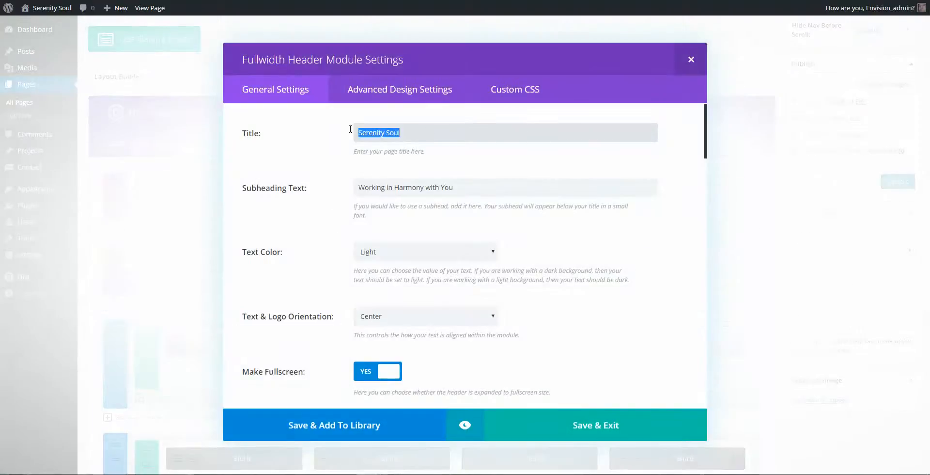
{"action": "left_click", "coordinate": [465, 425]}
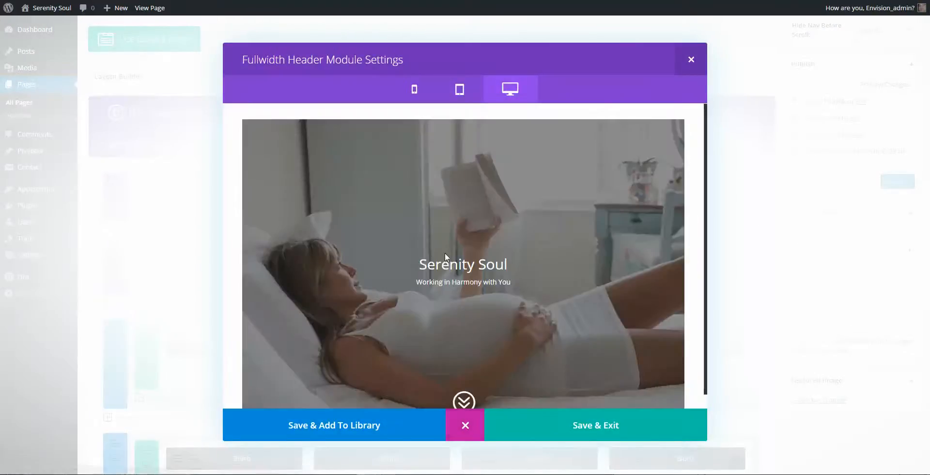
{"action": "left_click_drag", "start_coordinate": [414, 261], "coordinate": [507, 264]}
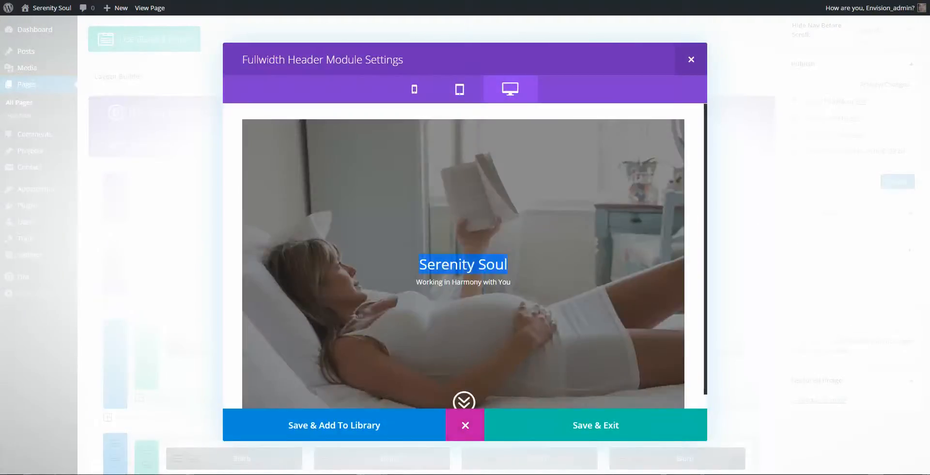
{"action": "left_click", "coordinate": [465, 425]}
Step: Preview the first header's subheading "Working in Harmony with You" and return to its general settings
{"action": "scroll", "coordinate": [453, 315], "scroll_direction": "down", "scroll_amount": 5}
{"action": "scroll", "coordinate": [453, 315], "scroll_direction": "down", "scroll_amount": 15}
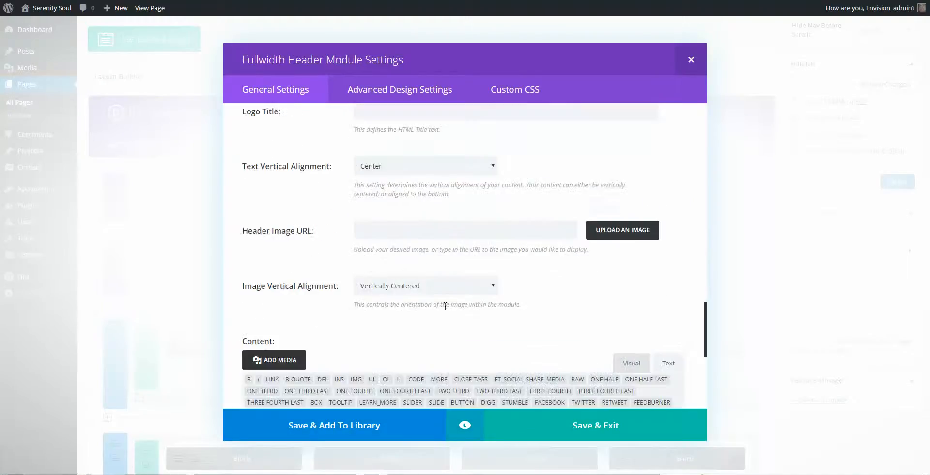
{"action": "scroll", "coordinate": [448, 318], "scroll_direction": "down", "scroll_amount": 6}
{"action": "scroll", "coordinate": [342, 179], "scroll_direction": "up", "scroll_amount": 2}
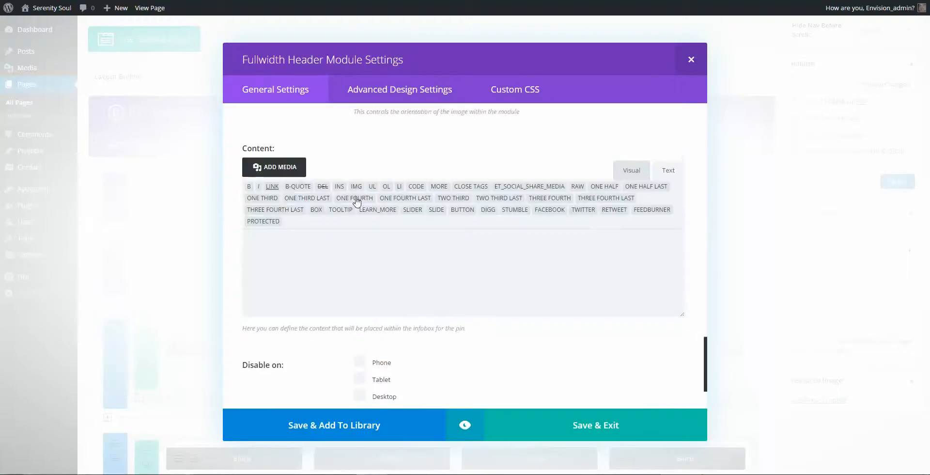
{"action": "scroll", "coordinate": [384, 248], "scroll_direction": "up", "scroll_amount": 15}
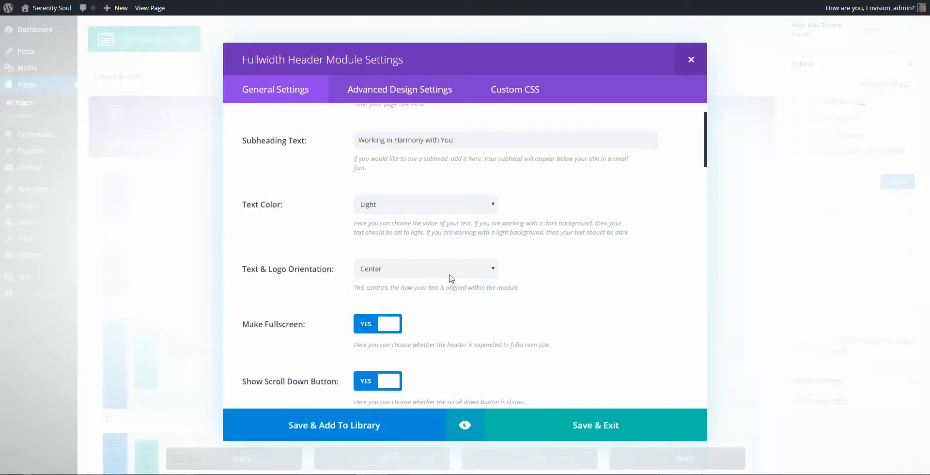
{"action": "left_click_drag", "start_coordinate": [449, 189], "coordinate": [357, 186]}
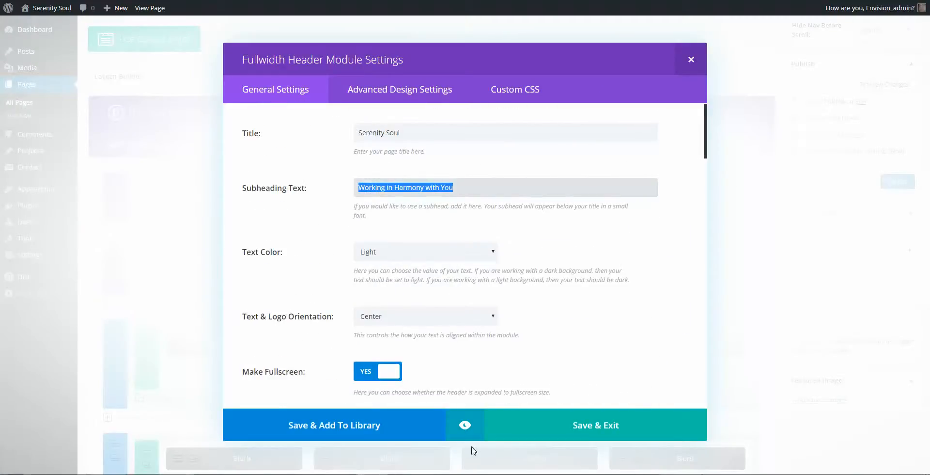
{"action": "left_click", "coordinate": [465, 425]}
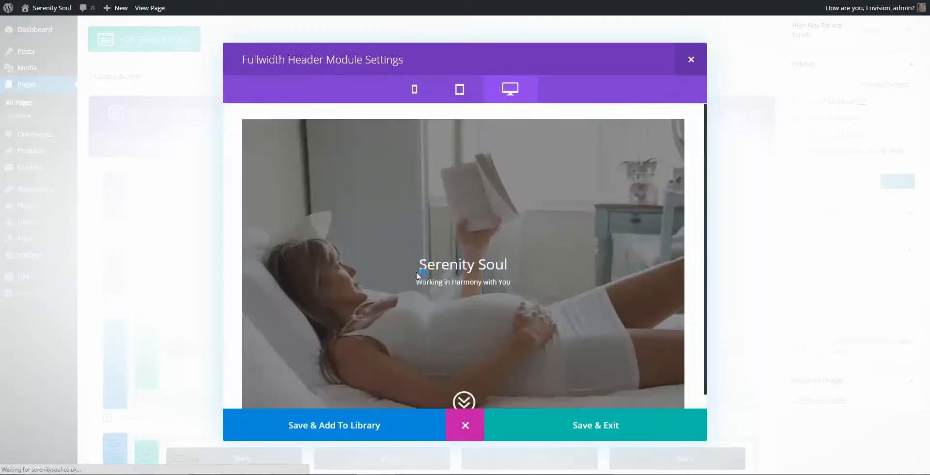
{"action": "left_click_drag", "start_coordinate": [414, 281], "coordinate": [511, 282]}
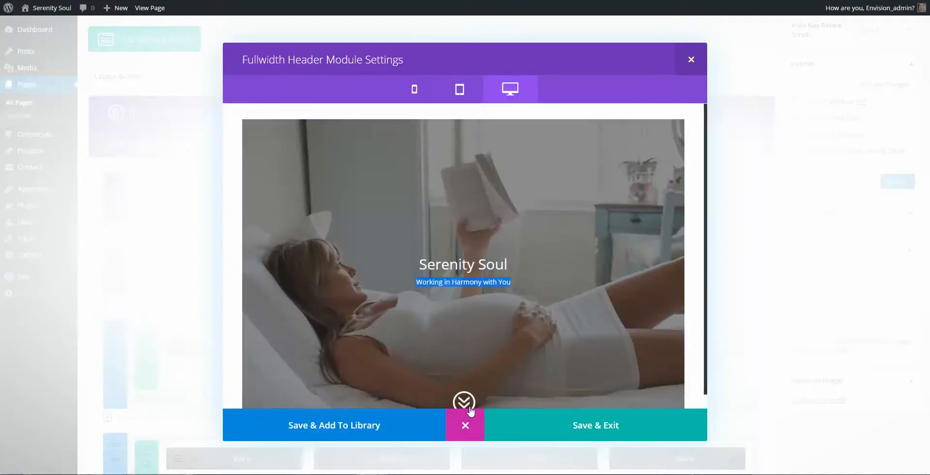
{"action": "left_click", "coordinate": [468, 425]}
Step: Try switching the first header's Make Fullscreen option off and back on
{"action": "scroll", "coordinate": [465, 210], "scroll_direction": "down", "scroll_amount": 2}
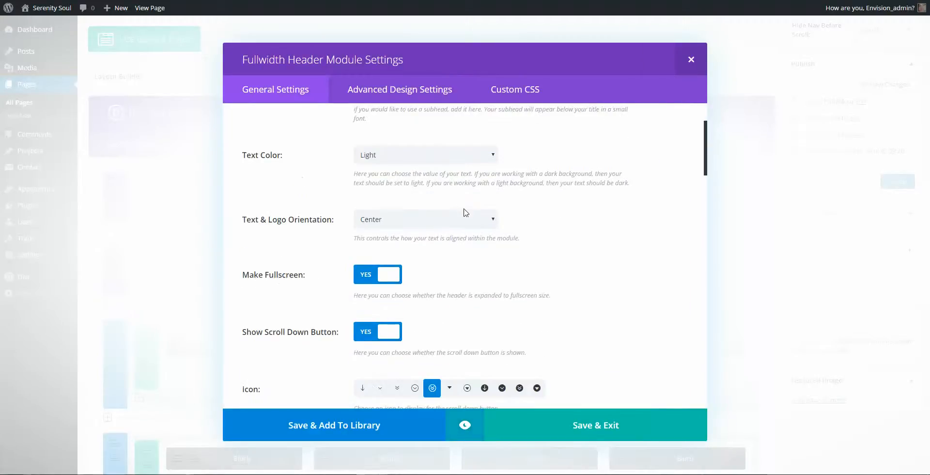
{"action": "scroll", "coordinate": [465, 212], "scroll_direction": "down", "scroll_amount": 2}
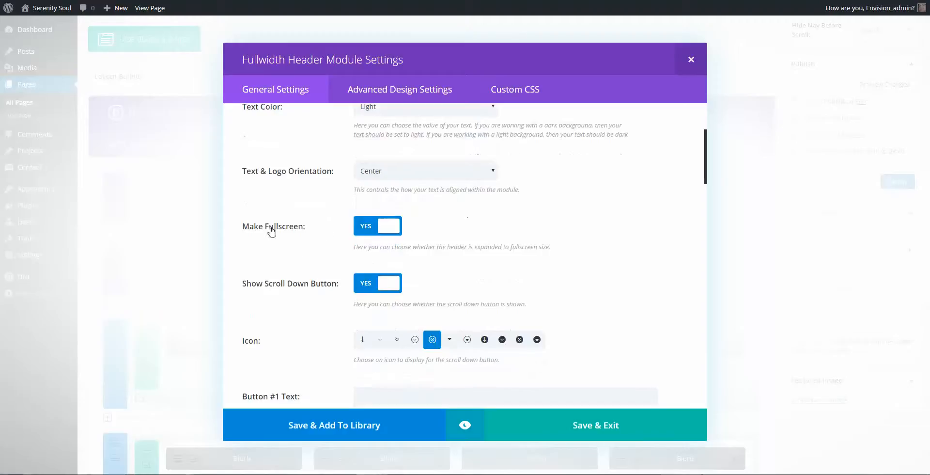
{"action": "left_click", "coordinate": [385, 231]}
{"action": "left_click", "coordinate": [389, 233]}
Step: Browse the media library for the first header's background image, select the belly-measuring photo, and leave without applying it
{"action": "scroll", "coordinate": [398, 226], "scroll_direction": "down", "scroll_amount": 6}
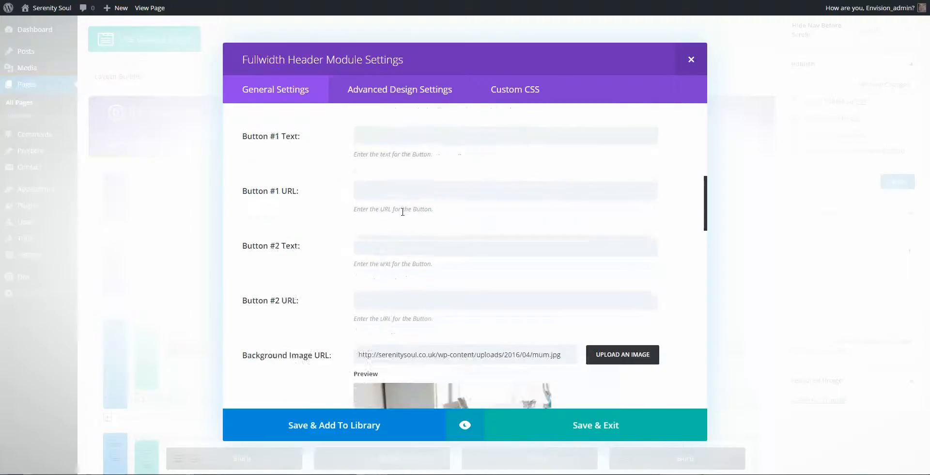
{"action": "scroll", "coordinate": [402, 210], "scroll_direction": "down", "scroll_amount": 2}
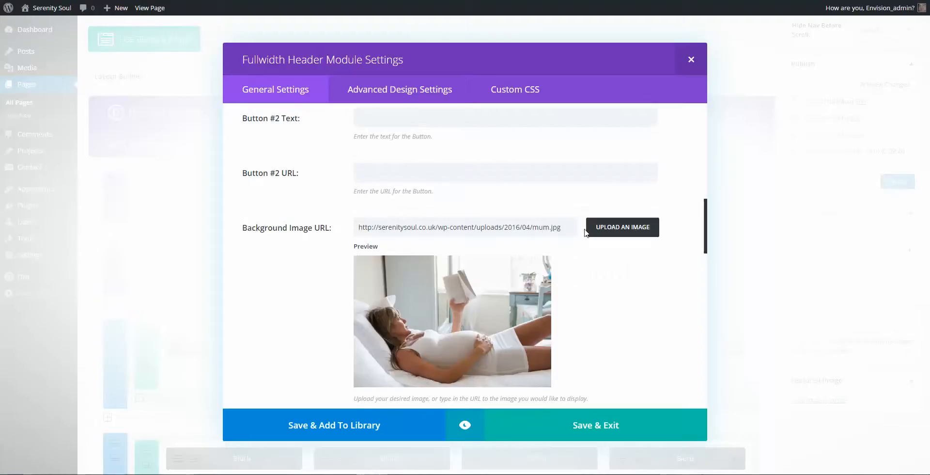
{"action": "left_click_drag", "start_coordinate": [242, 229], "coordinate": [331, 230]}
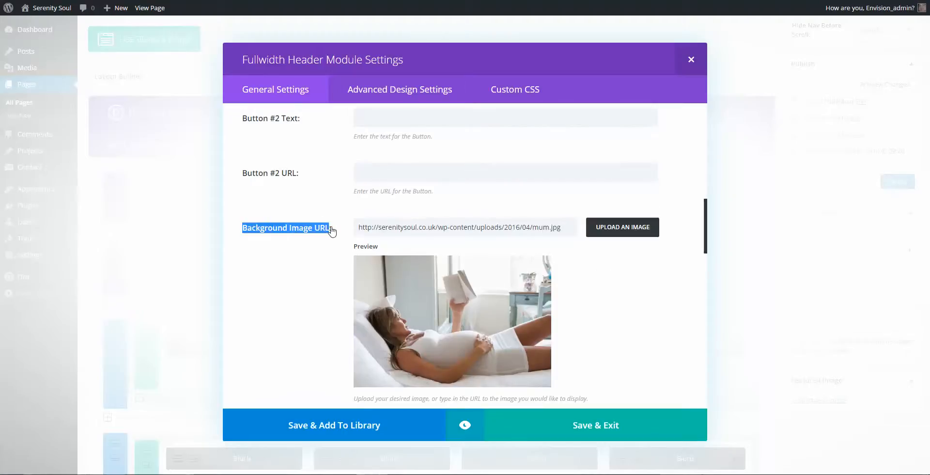
{"action": "left_click", "coordinate": [619, 232]}
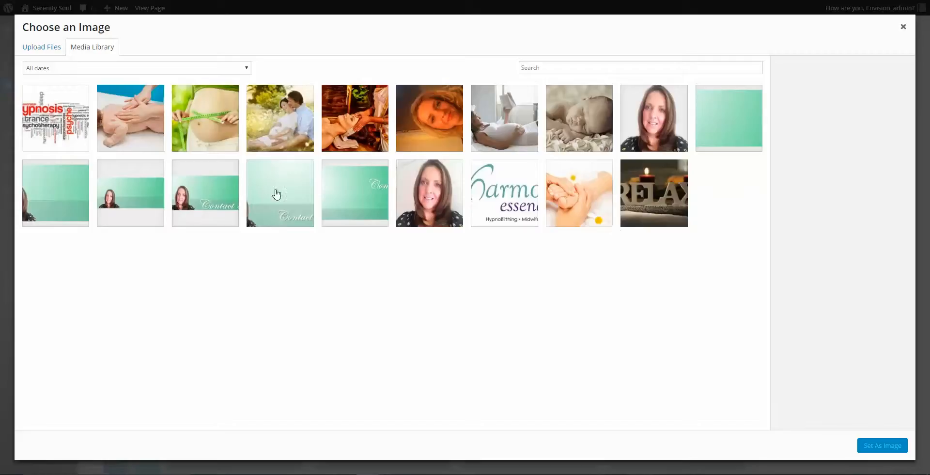
{"action": "left_click", "coordinate": [209, 144]}
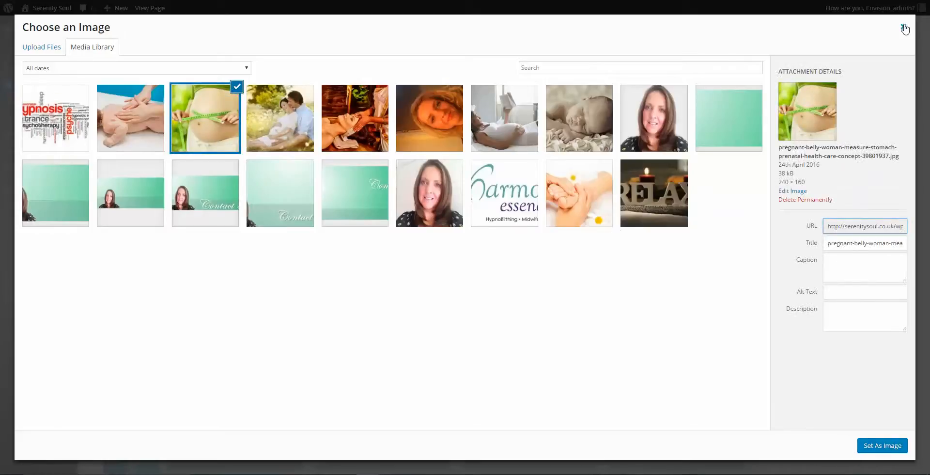
{"action": "left_click", "coordinate": [904, 28]}
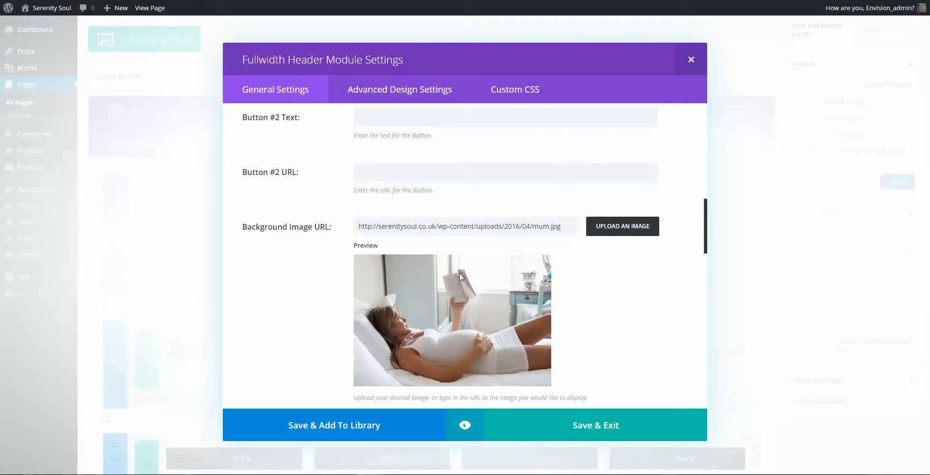
Step: Look over the first header's logo, alignment and header image settings and close the module without saving
{"action": "scroll", "coordinate": [463, 301], "scroll_direction": "down", "scroll_amount": 6}
{"action": "scroll", "coordinate": [459, 263], "scroll_direction": "down", "scroll_amount": 6}
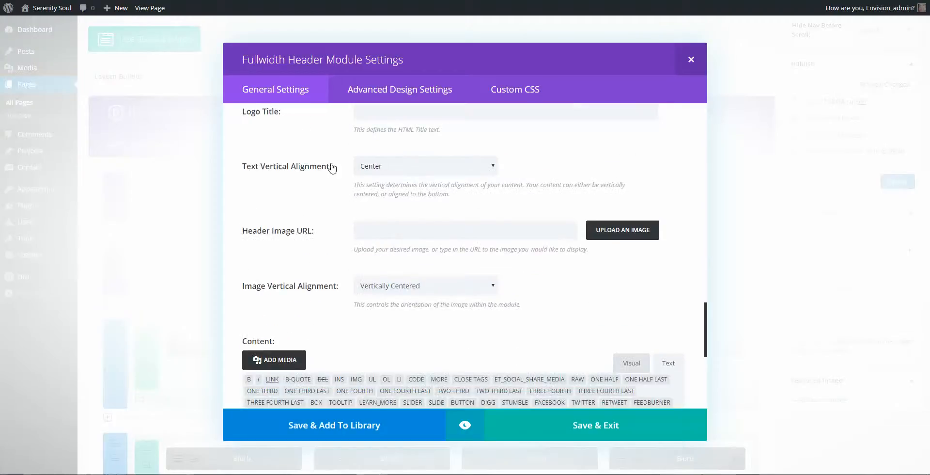
{"action": "left_click", "coordinate": [691, 59]}
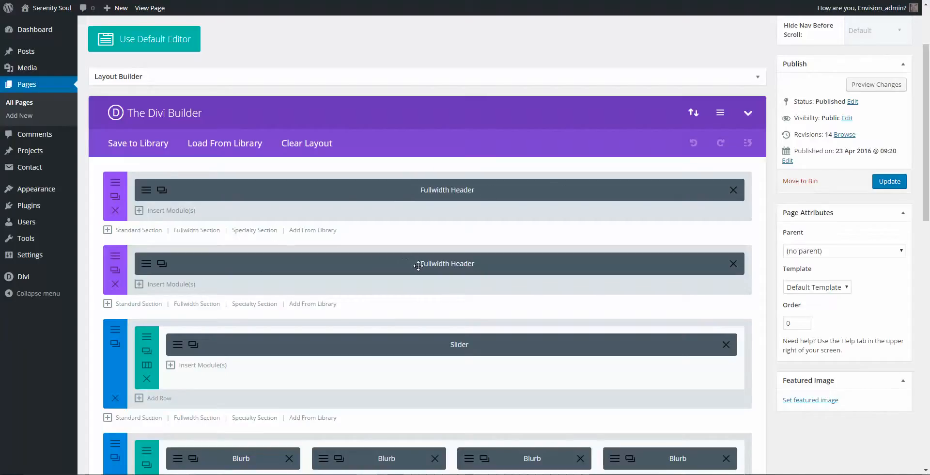
Step: Open the second Fullwidth Header module's settings and preview its title "Working in Harmony with You"
{"action": "left_click", "coordinate": [147, 264]}
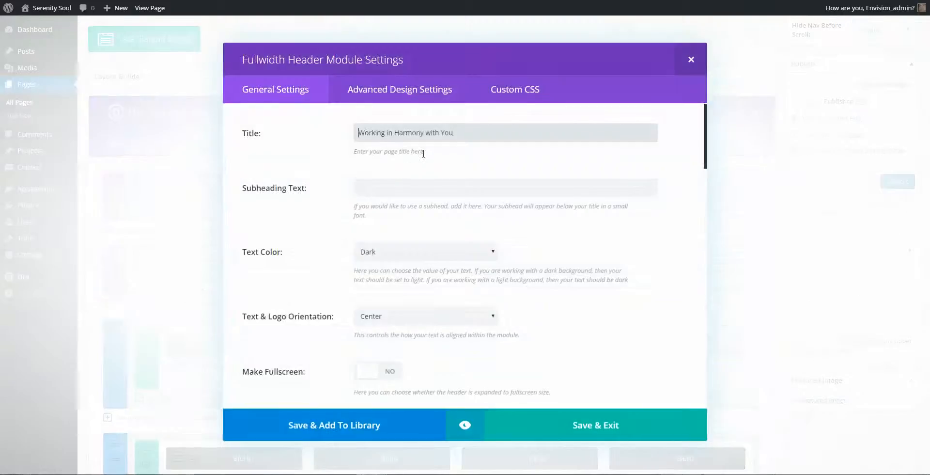
{"action": "left_click_drag", "start_coordinate": [454, 133], "coordinate": [353, 149]}
{"action": "left_click", "coordinate": [466, 438]}
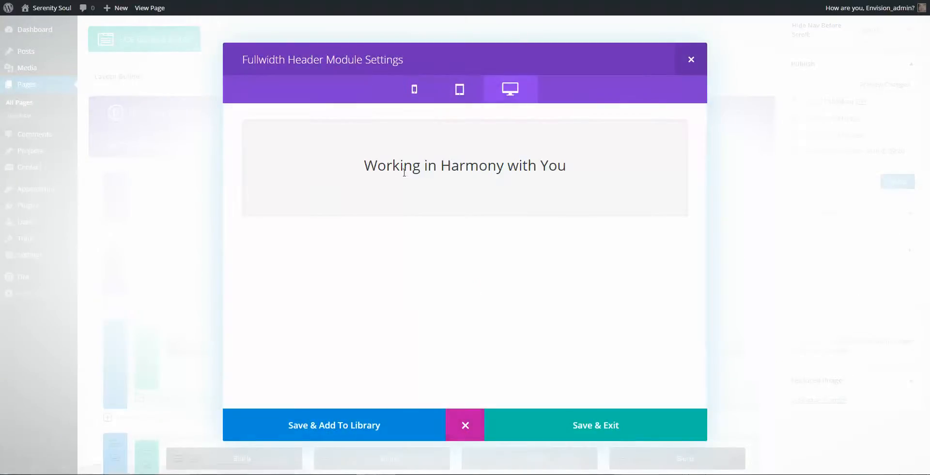
{"action": "left_click_drag", "start_coordinate": [364, 167], "coordinate": [470, 167]}
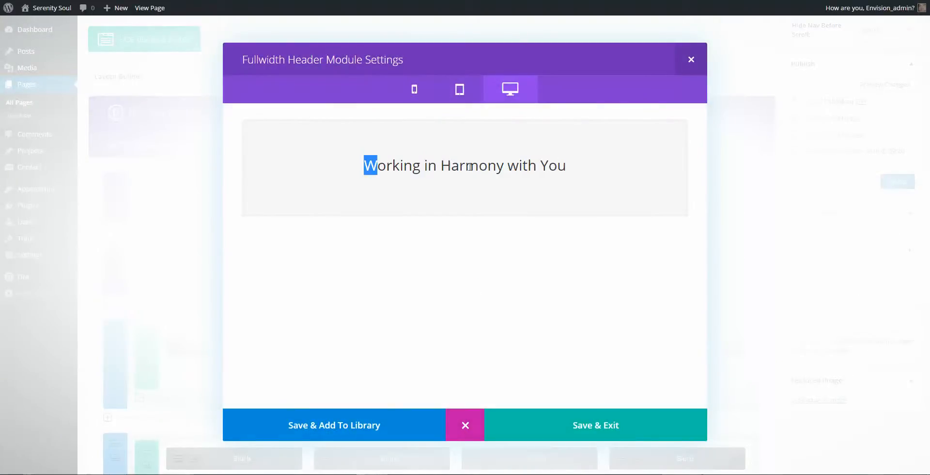
{"action": "left_click", "coordinate": [466, 425]}
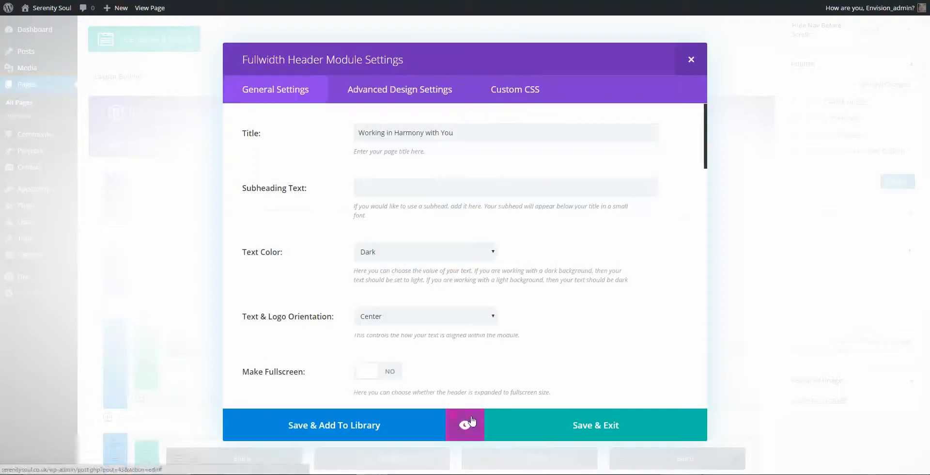
Step: Look over the second header's fullscreen, scroll-down and button settings and close the module without saving
{"action": "scroll", "coordinate": [469, 261], "scroll_direction": "down", "scroll_amount": 3}
{"action": "scroll", "coordinate": [469, 266], "scroll_direction": "down", "scroll_amount": 3}
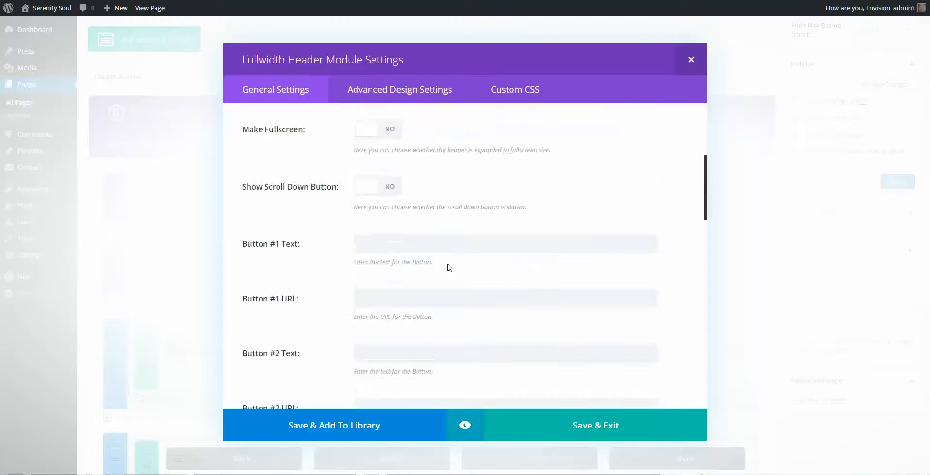
{"action": "scroll", "coordinate": [414, 256], "scroll_direction": "up", "scroll_amount": 5}
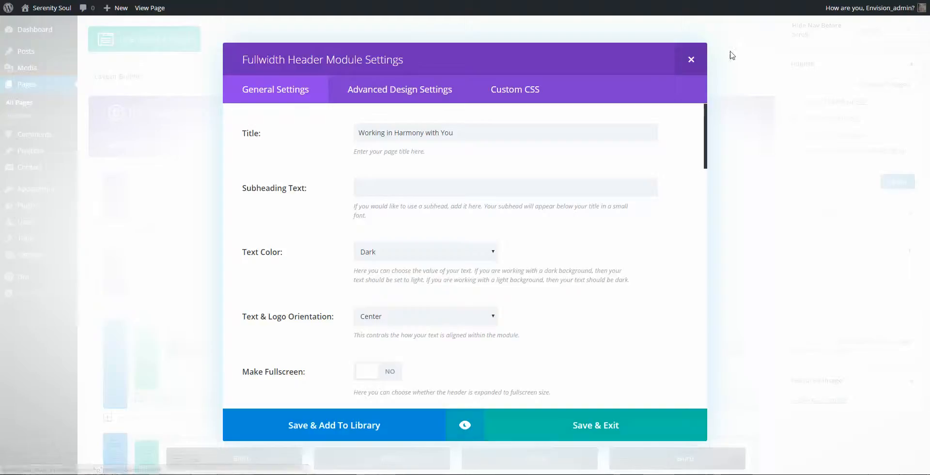
{"action": "left_click", "coordinate": [691, 59]}
Step: Open the Slider module's settings and the settings of its first slide
{"action": "scroll", "coordinate": [458, 169], "scroll_direction": "down", "scroll_amount": 1}
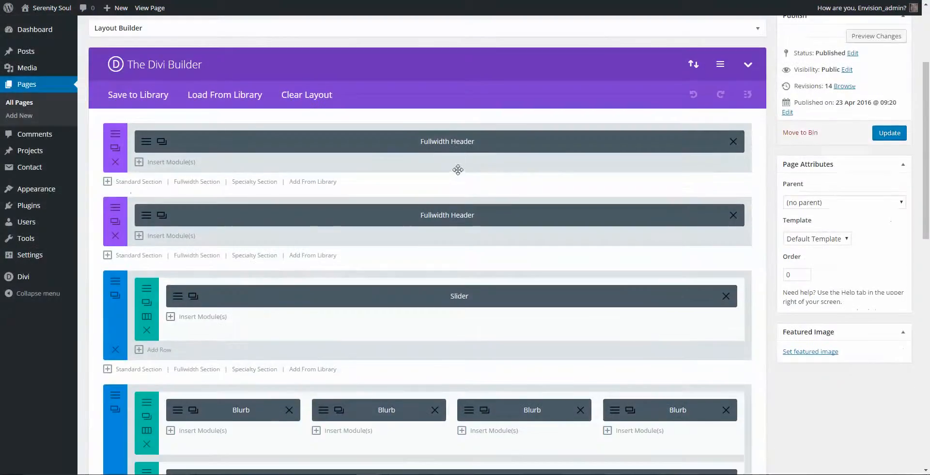
{"action": "left_click", "coordinate": [178, 297]}
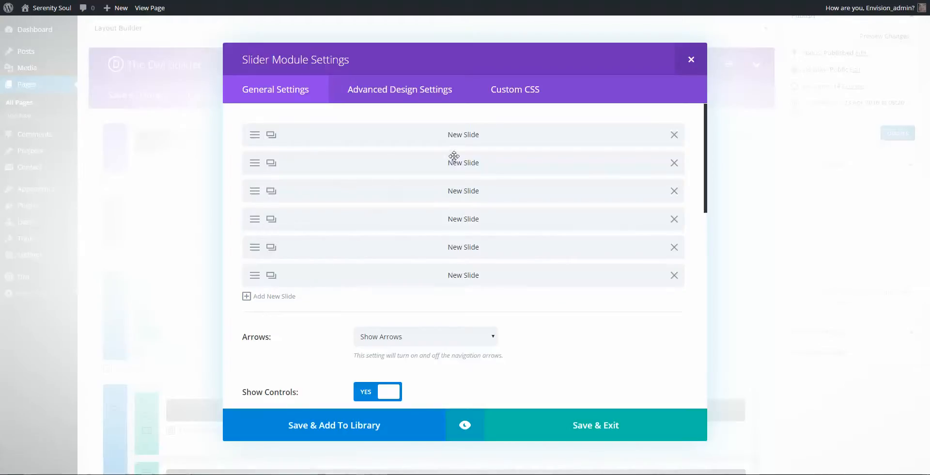
{"action": "left_click", "coordinate": [255, 136]}
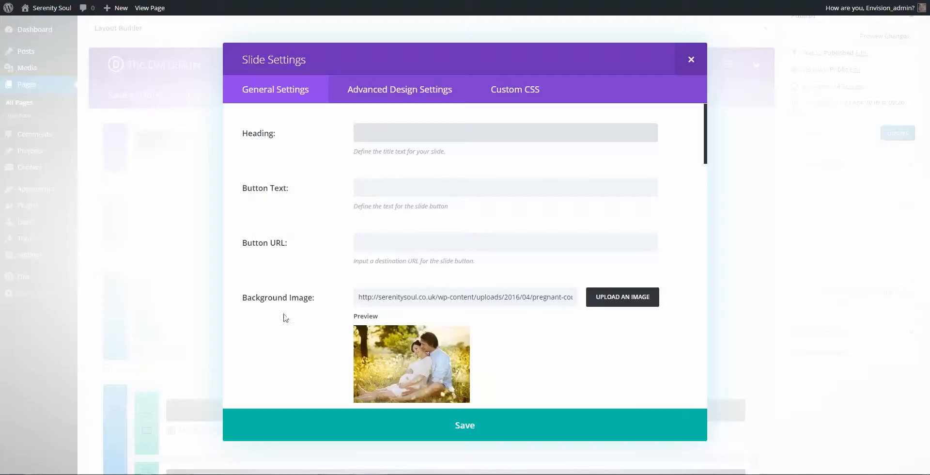
Step: Browse the media library for the first slide's background image, select the ayurveda spa treatment photo, and leave without applying it
{"action": "left_click_drag", "start_coordinate": [244, 303], "coordinate": [316, 299]}
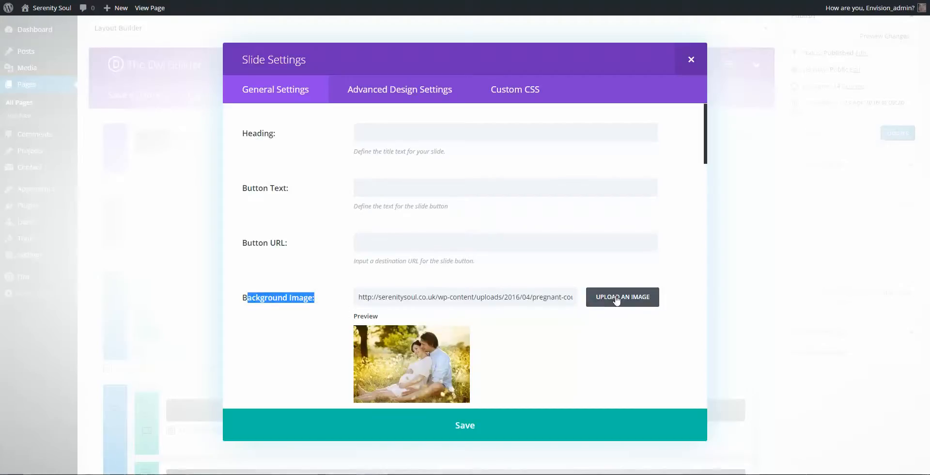
{"action": "left_click", "coordinate": [601, 299]}
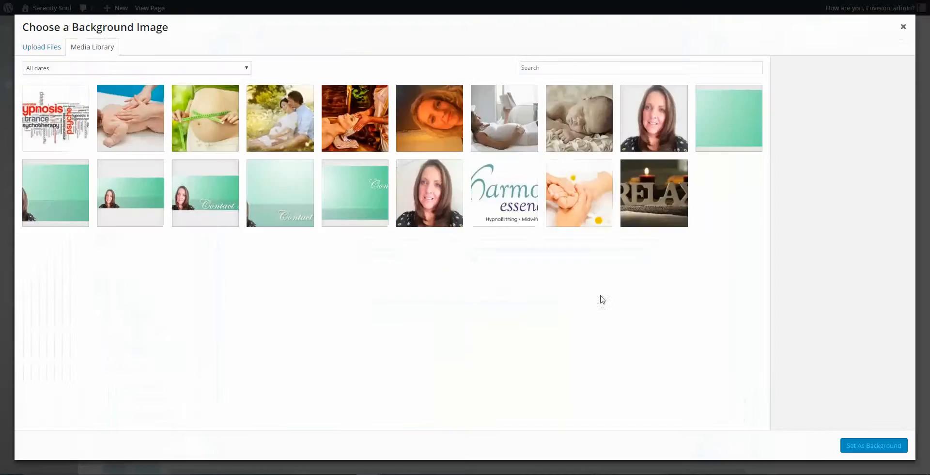
{"action": "left_click", "coordinate": [345, 124]}
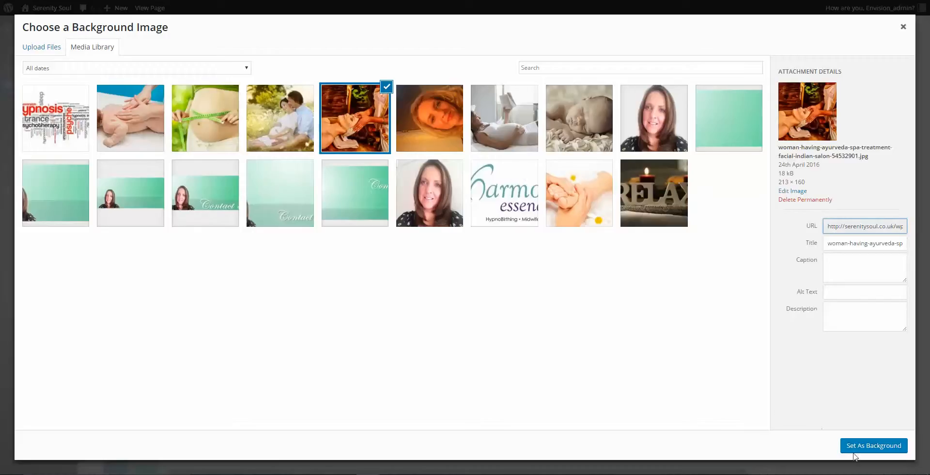
{"action": "left_click", "coordinate": [902, 32]}
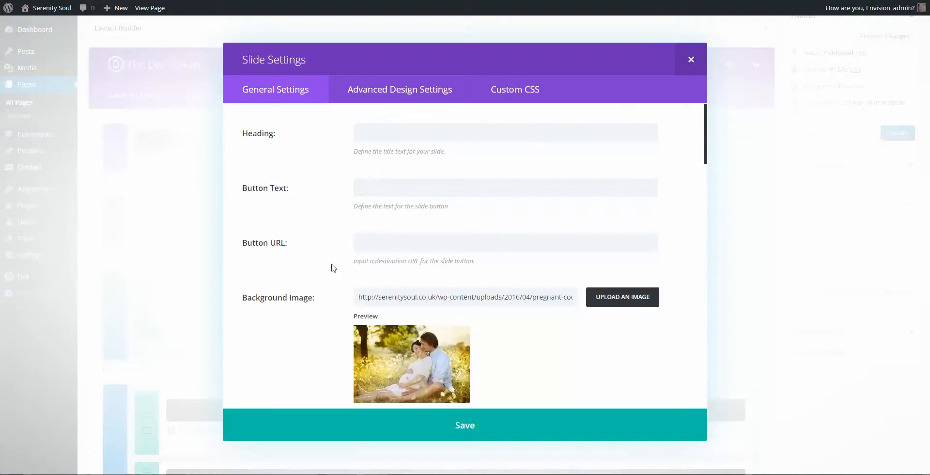
Step: Try out placeholder text in the first slide's heading, clear it, and close the slide without saving
{"action": "type", "text": "gf"}
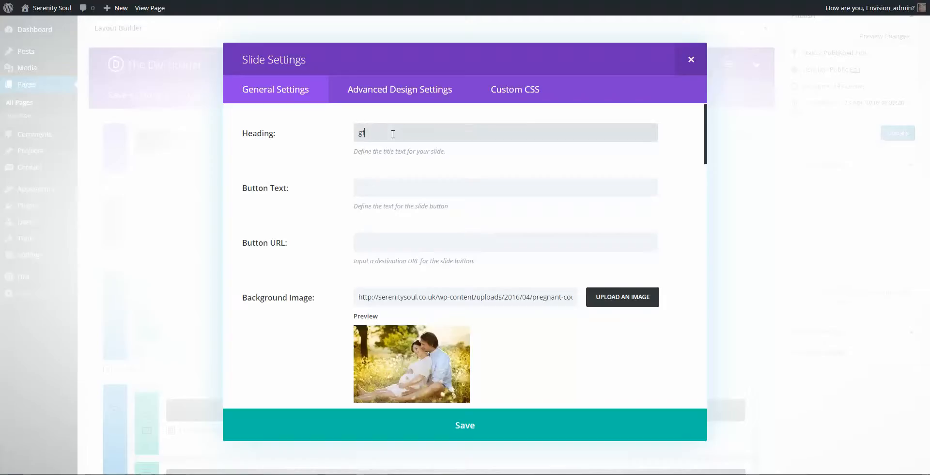
{"action": "type", "text": "dhdfghdf"}
{"action": "key", "text": "ctrl+a"}
{"action": "key", "text": "BackSpace"}
{"action": "left_click", "coordinate": [690, 59]}
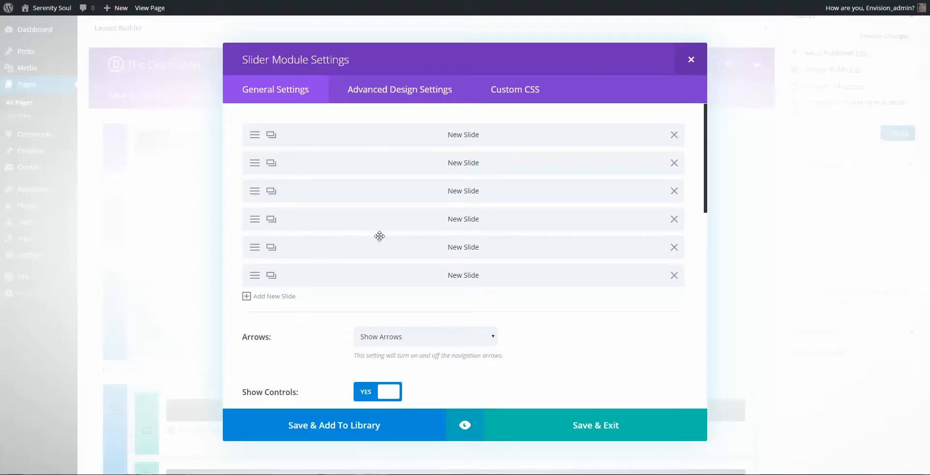
Step: Add a new slide, try out a placeholder heading and a portrait photo as background image, and close it without saving
{"action": "left_click", "coordinate": [260, 298]}
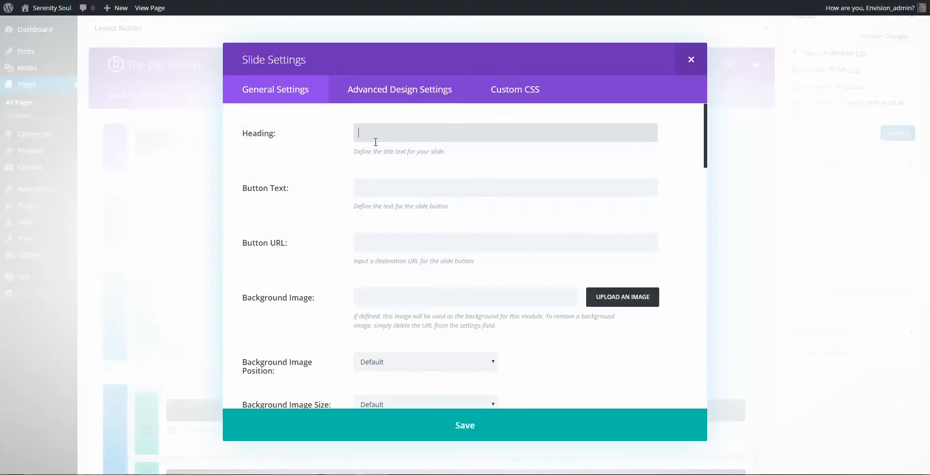
{"action": "type", "text": "fgjh"}
{"action": "left_click_drag", "start_coordinate": [247, 298], "coordinate": [319, 299]}
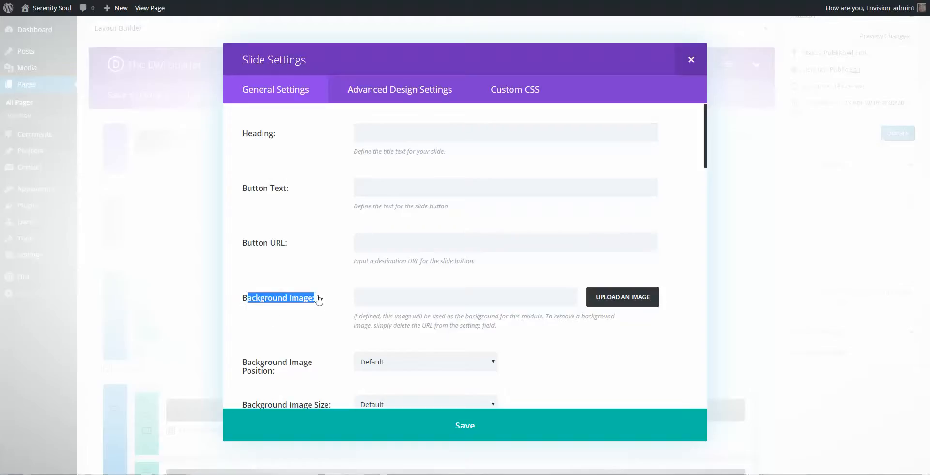
{"action": "left_click", "coordinate": [592, 299]}
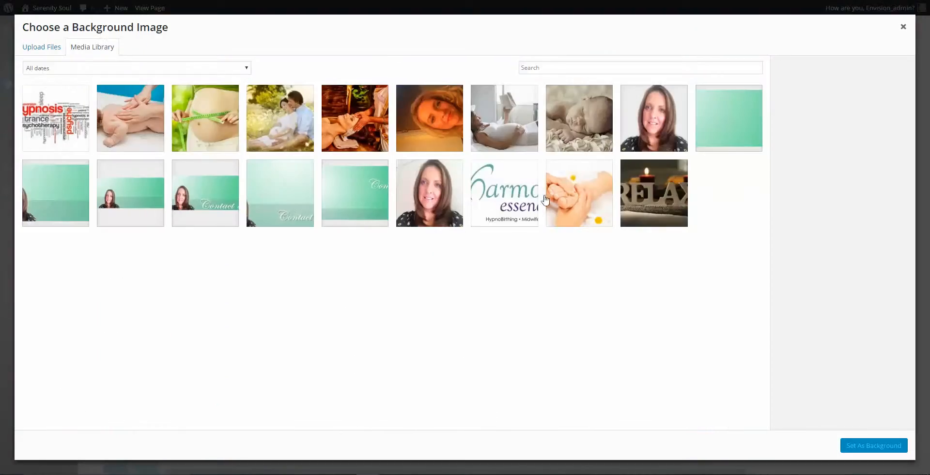
{"action": "left_click", "coordinate": [440, 200]}
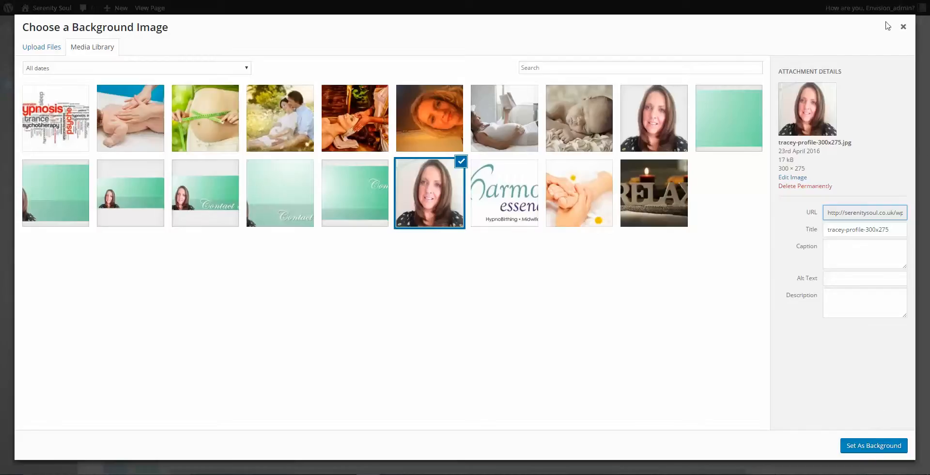
{"action": "left_click", "coordinate": [903, 27]}
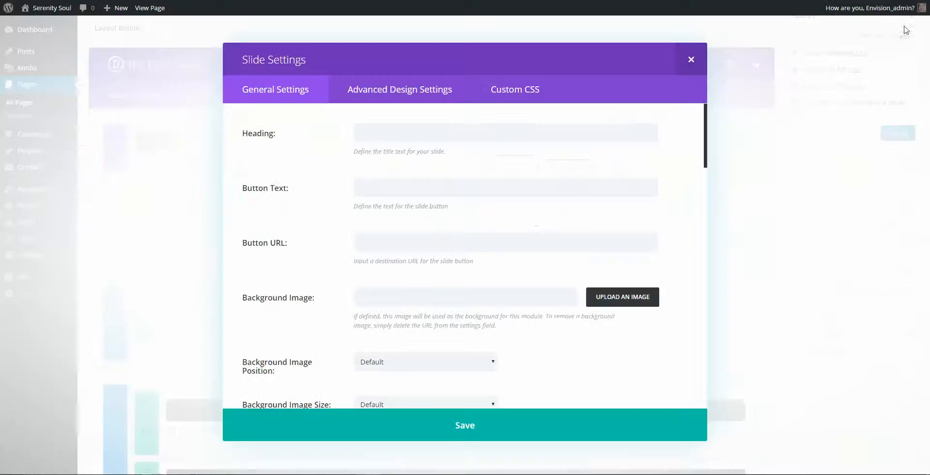
{"action": "left_click", "coordinate": [691, 59]}
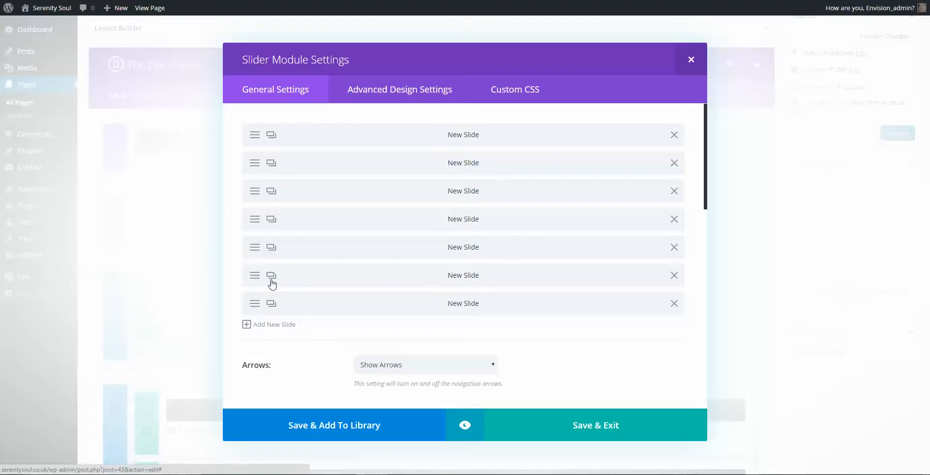
Step: Duplicate slides several times in the Slider module and close its settings without saving
{"action": "left_click", "coordinate": [272, 301]}
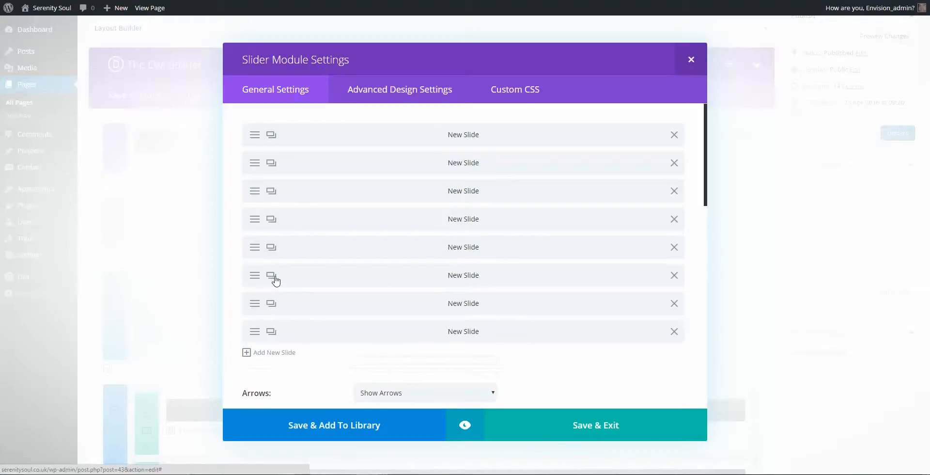
{"action": "left_click", "coordinate": [273, 276]}
{"action": "left_click", "coordinate": [272, 276]}
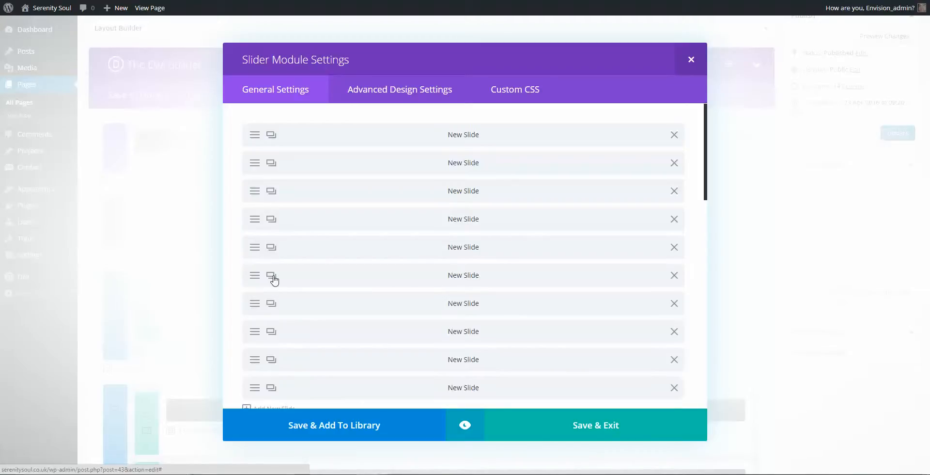
{"action": "scroll", "coordinate": [320, 286], "scroll_direction": "down", "scroll_amount": 3}
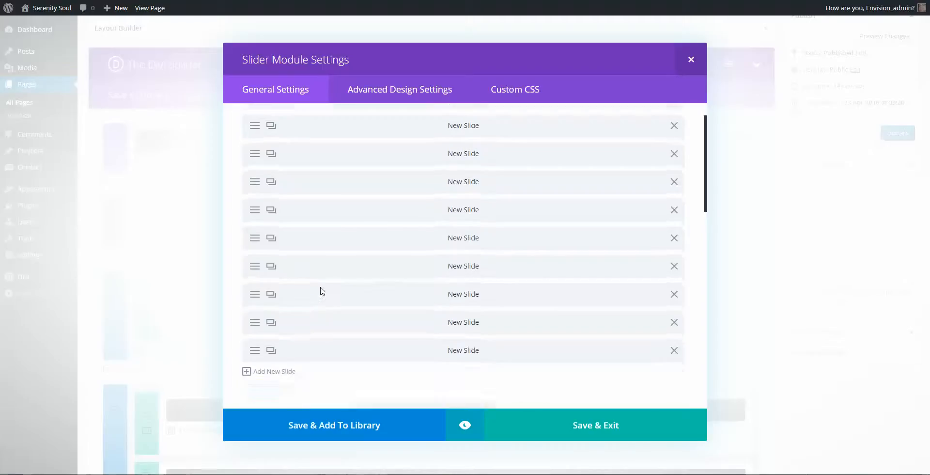
{"action": "left_click", "coordinate": [691, 60]}
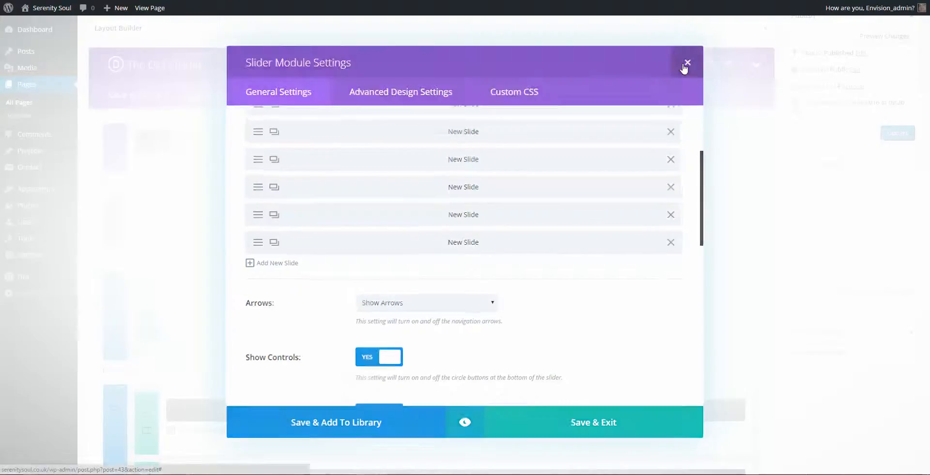
Step: Open the first Blurb module's settings and try several icons, ending with the minus sign
{"action": "scroll", "coordinate": [534, 85], "scroll_direction": "down", "scroll_amount": 2}
{"action": "scroll", "coordinate": [534, 85], "scroll_direction": "down", "scroll_amount": 2}
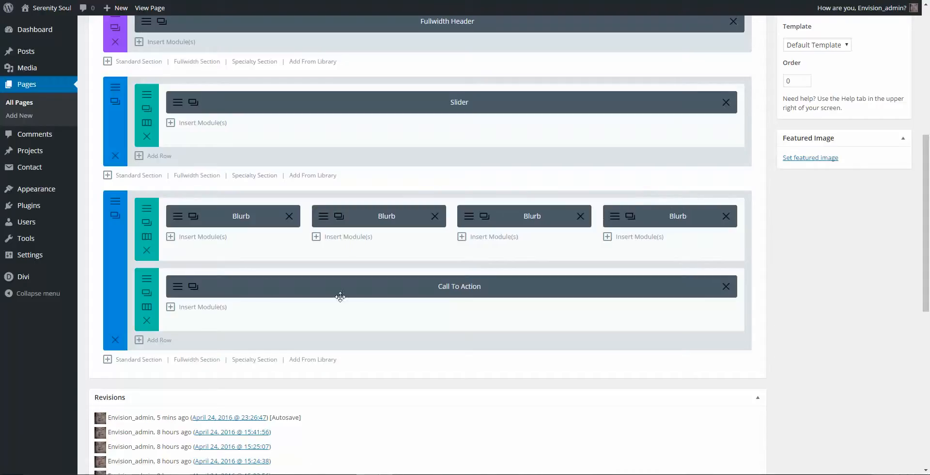
{"action": "left_click", "coordinate": [178, 219]}
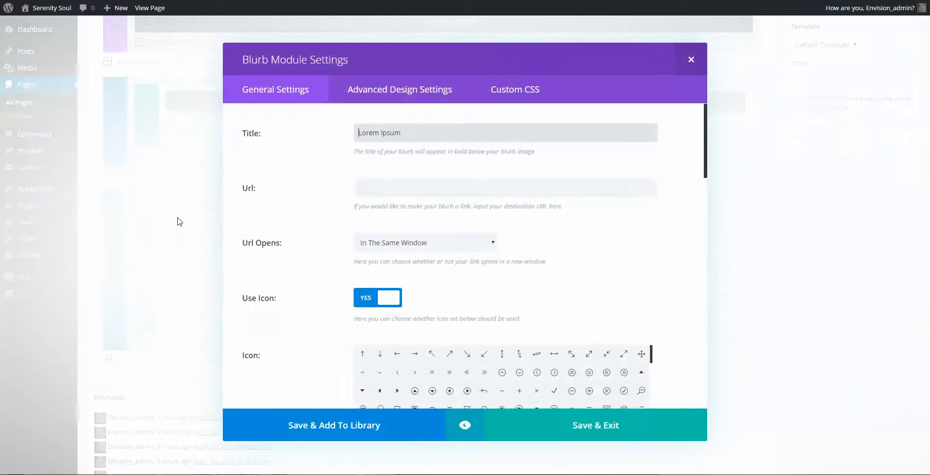
{"action": "scroll", "coordinate": [590, 156], "scroll_direction": "down", "scroll_amount": 2}
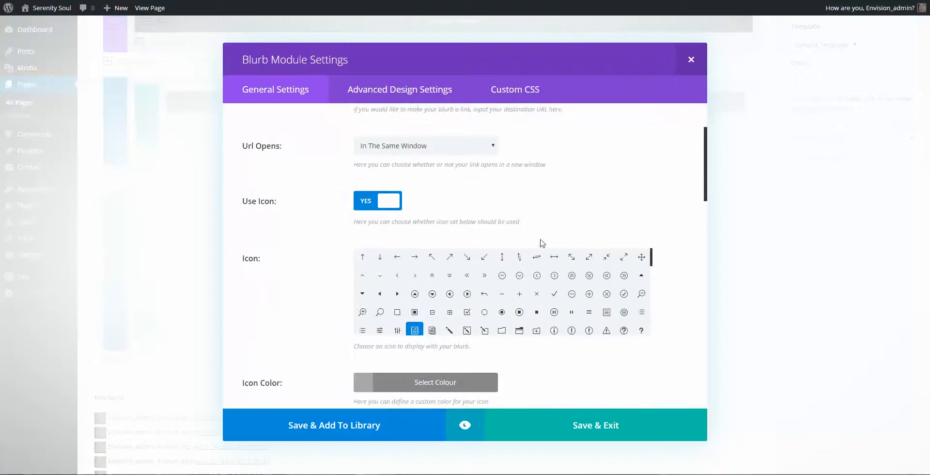
{"action": "left_click", "coordinate": [449, 330]}
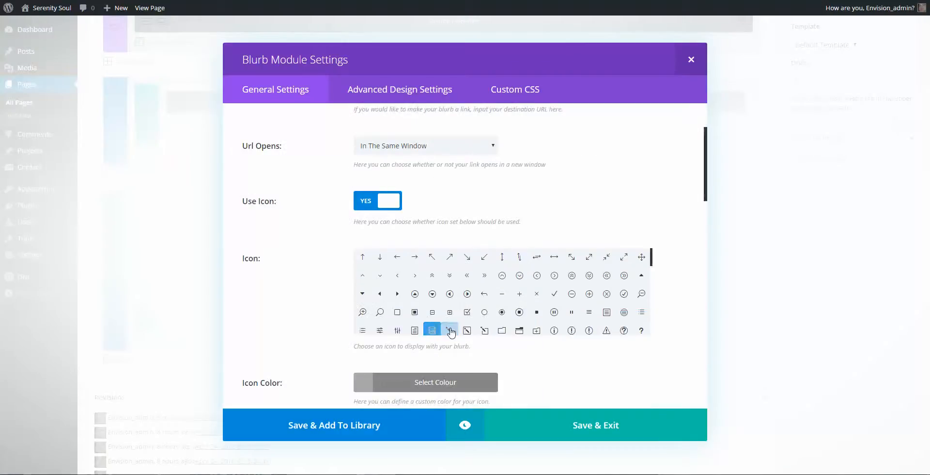
{"action": "left_click", "coordinate": [485, 330]}
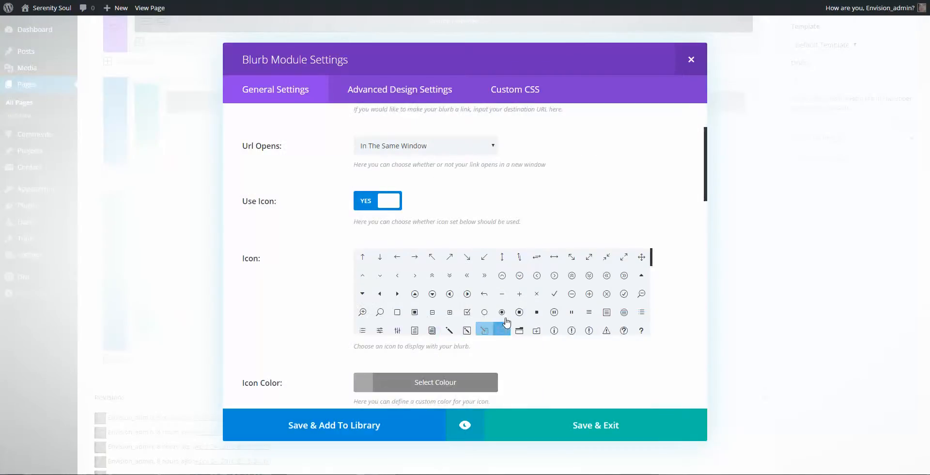
{"action": "left_click", "coordinate": [502, 312]}
{"action": "left_click", "coordinate": [499, 293]}
{"action": "scroll", "coordinate": [493, 290], "scroll_direction": "up", "scroll_amount": 2}
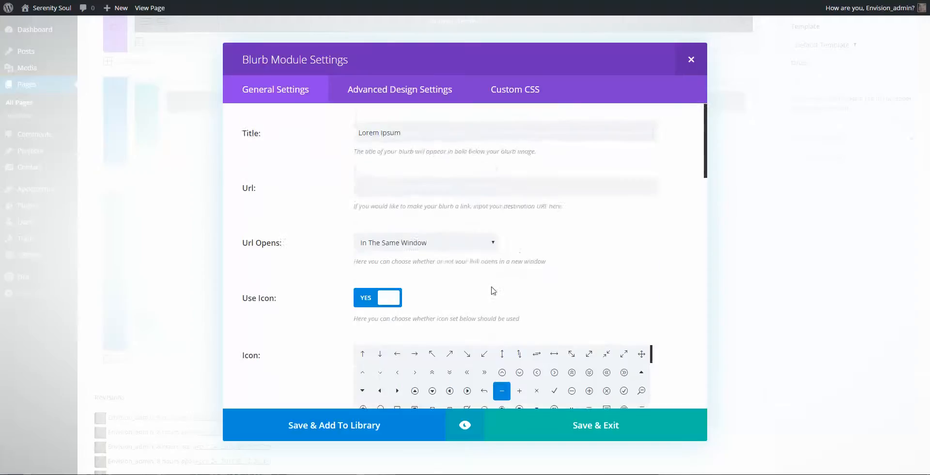
Step: Locate the first blurb's title "Lorem Ipsum" in its settings and in the module preview
{"action": "scroll", "coordinate": [495, 288], "scroll_direction": "down", "scroll_amount": 5}
{"action": "scroll", "coordinate": [496, 287], "scroll_direction": "up", "scroll_amount": 5}
{"action": "left_click_drag", "start_coordinate": [420, 132], "coordinate": [348, 131]}
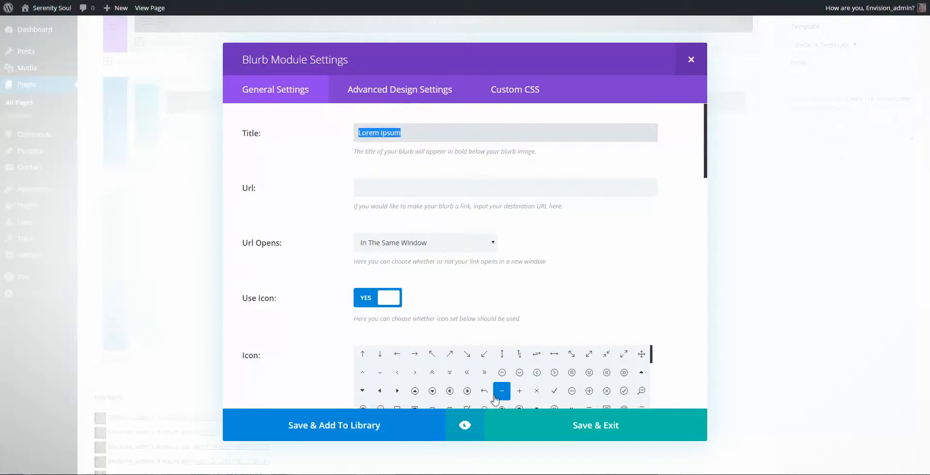
{"action": "left_click", "coordinate": [465, 425]}
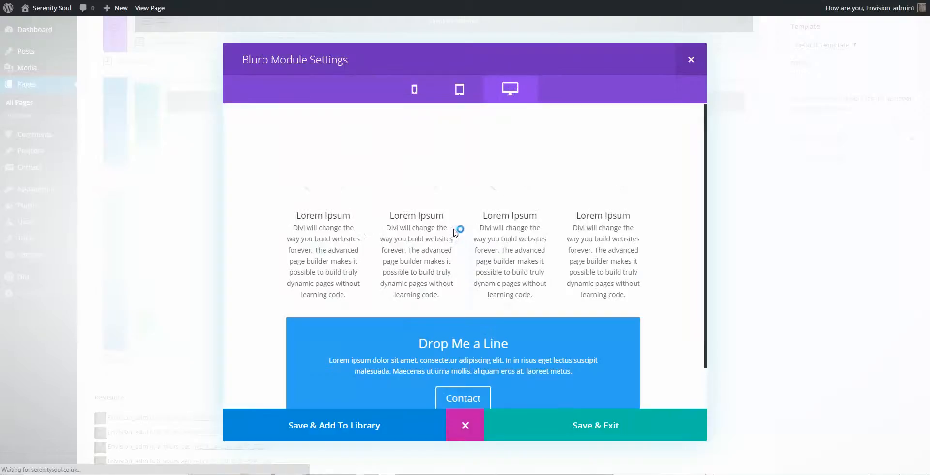
{"action": "left_click_drag", "start_coordinate": [301, 216], "coordinate": [357, 215]}
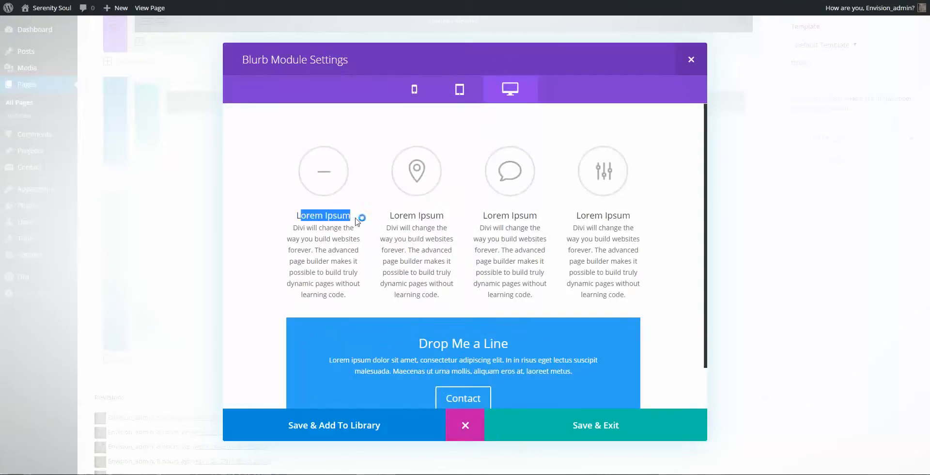
{"action": "left_click", "coordinate": [466, 426]}
Step: Compare the first blurb's content text and icon with the module preview and close the module without saving
{"action": "scroll", "coordinate": [441, 308], "scroll_direction": "down", "scroll_amount": 15}
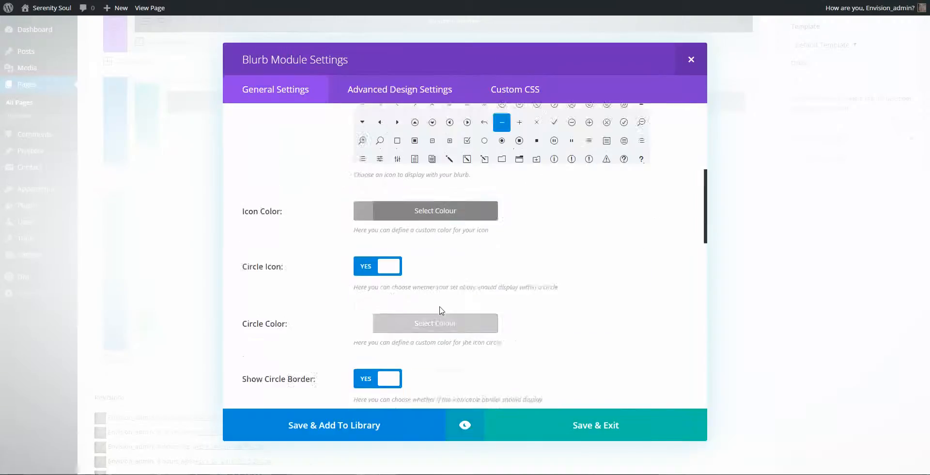
{"action": "left_click_drag", "start_coordinate": [415, 287], "coordinate": [255, 272]}
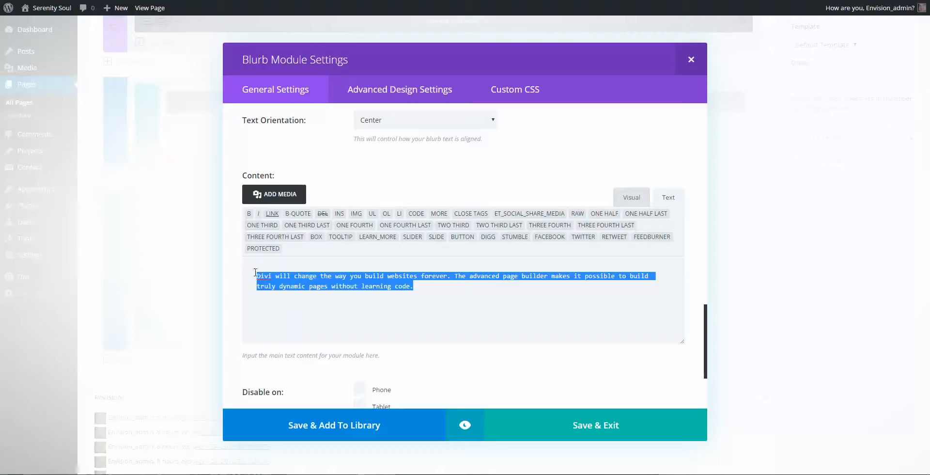
{"action": "left_click", "coordinate": [465, 424]}
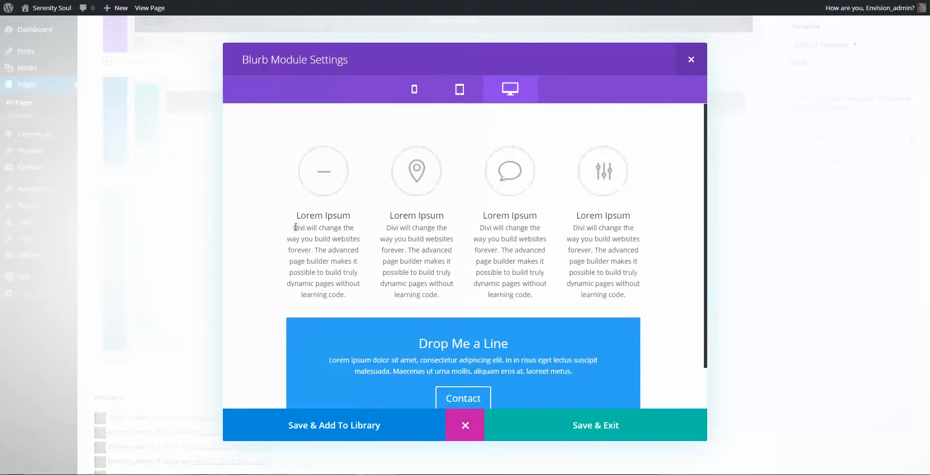
{"action": "left_click_drag", "start_coordinate": [293, 227], "coordinate": [351, 293]}
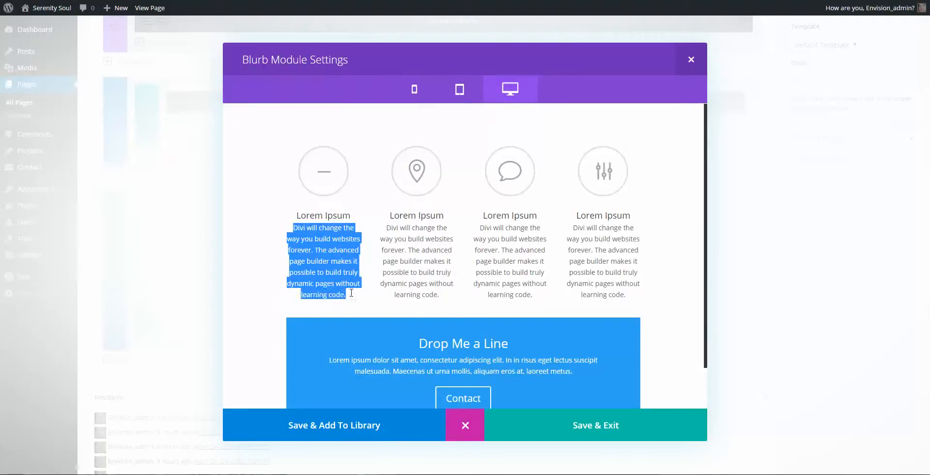
{"action": "double_click", "coordinate": [331, 165]}
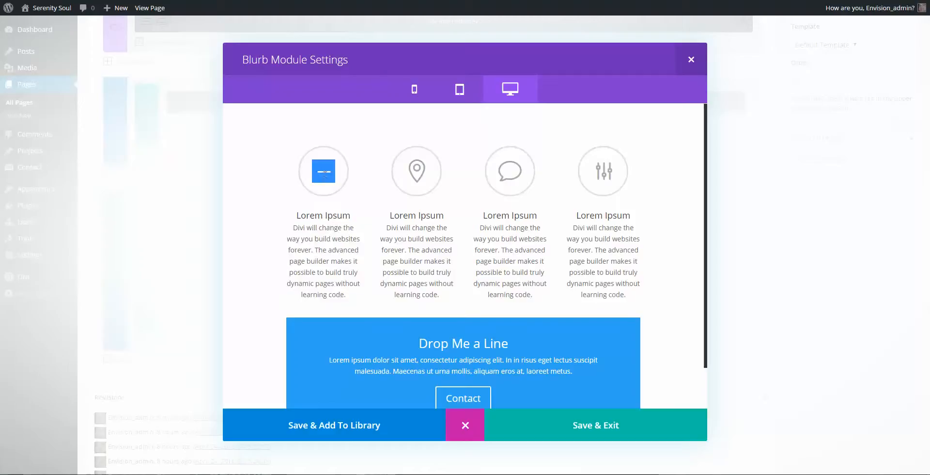
{"action": "left_click", "coordinate": [465, 425]}
{"action": "scroll", "coordinate": [465, 170], "scroll_direction": "up", "scroll_amount": 10}
{"action": "scroll", "coordinate": [480, 163], "scroll_direction": "up", "scroll_amount": 4}
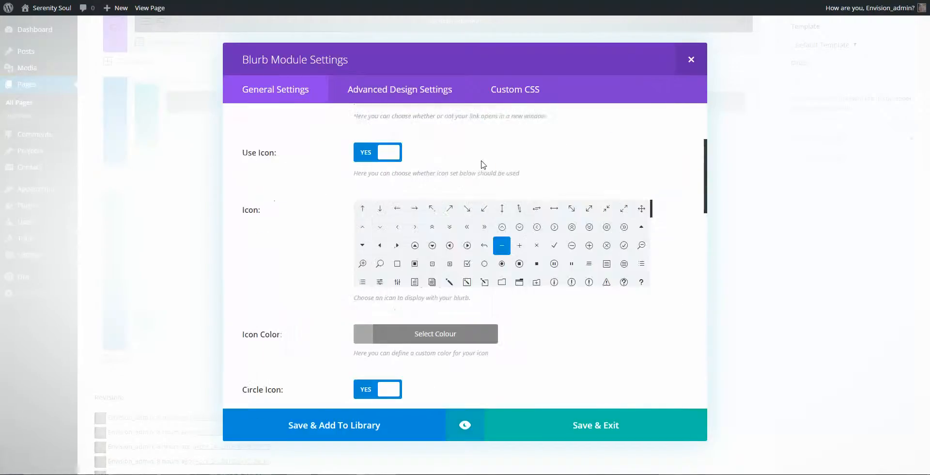
{"action": "left_click", "coordinate": [692, 59]}
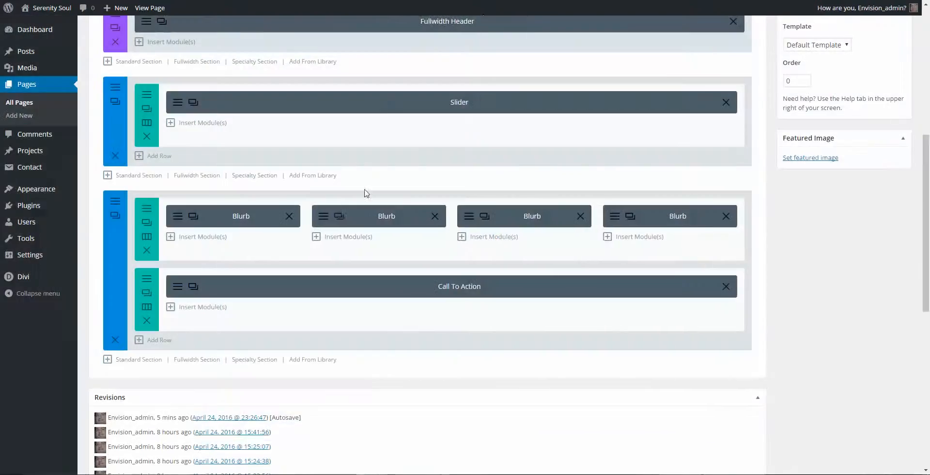
Step: Open the second Blurb module's settings, locate its title and content text, and close it without saving
{"action": "left_click", "coordinate": [323, 220]}
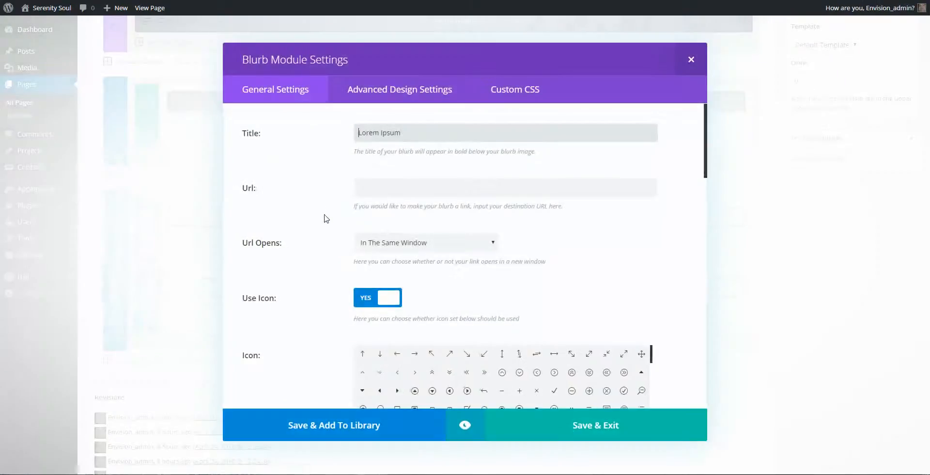
{"action": "left_click_drag", "start_coordinate": [402, 133], "coordinate": [341, 129]}
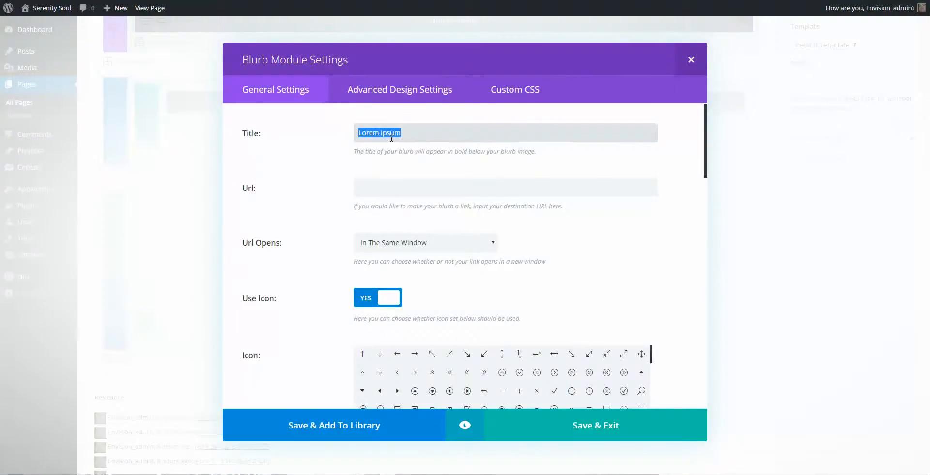
{"action": "scroll", "coordinate": [417, 150], "scroll_direction": "down", "scroll_amount": 15}
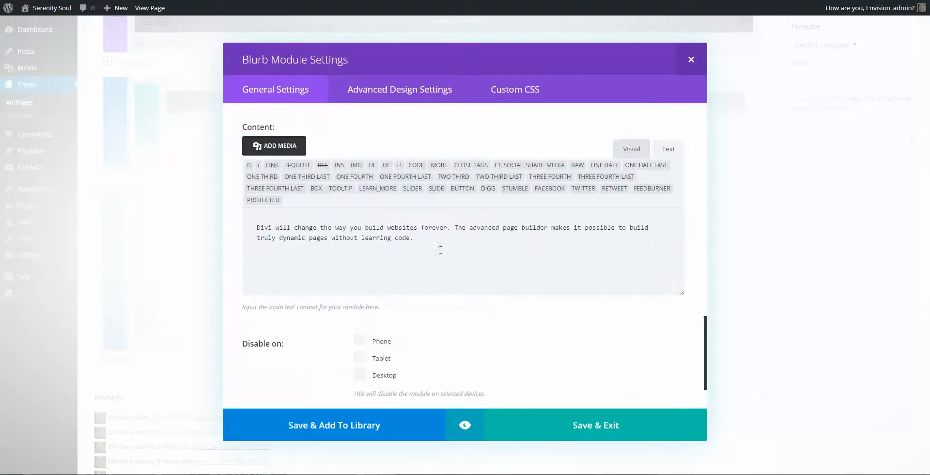
{"action": "left_click_drag", "start_coordinate": [438, 252], "coordinate": [218, 207]}
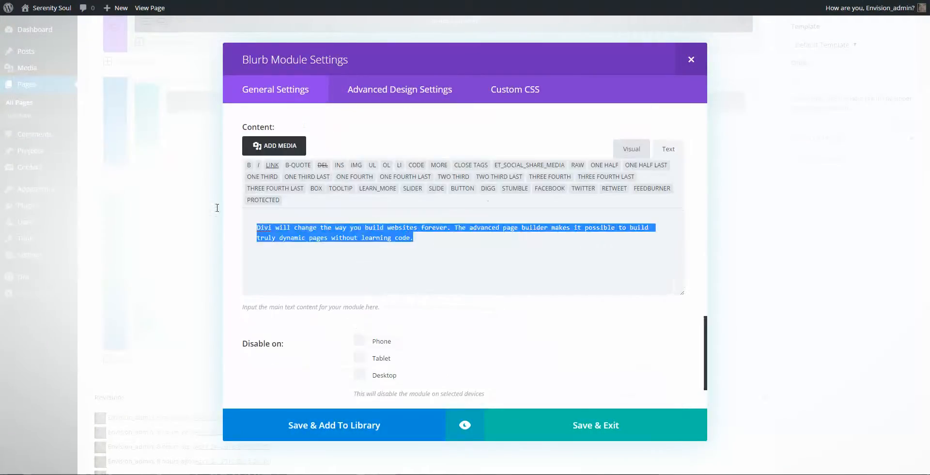
{"action": "left_click", "coordinate": [691, 59]}
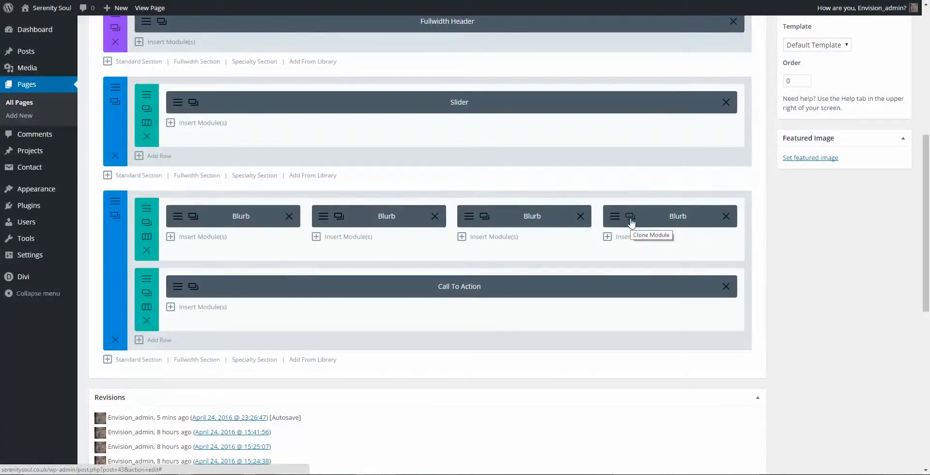
Step: Open the Call To Action module's settings and locate its title "Drop Me a Line"
{"action": "left_click", "coordinate": [178, 287]}
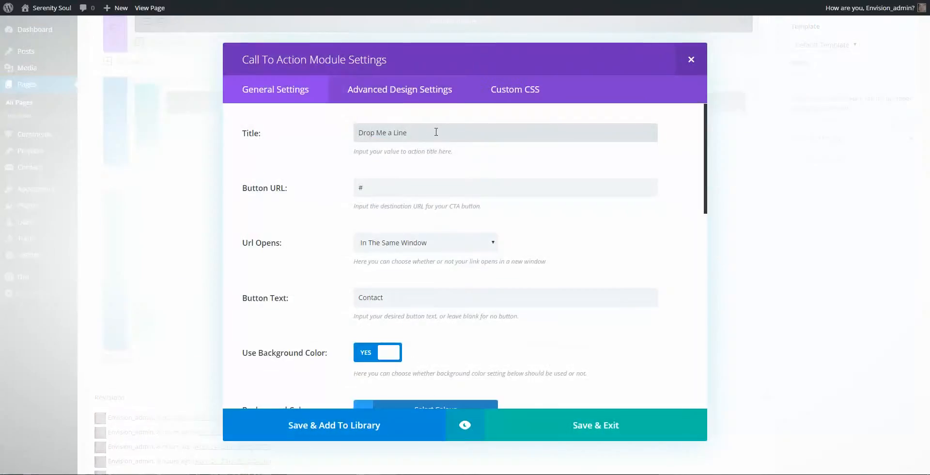
{"action": "left_click_drag", "start_coordinate": [408, 133], "coordinate": [350, 123]}
{"action": "scroll", "coordinate": [420, 120], "scroll_direction": "down", "scroll_amount": 3}
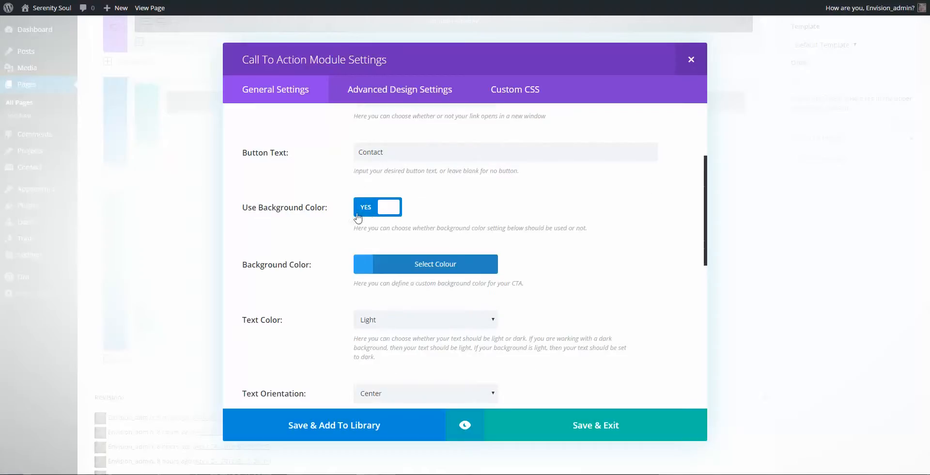
Step: Turn the Call To Action's background color off and back on, and change the background color to green
{"action": "left_click", "coordinate": [383, 207]}
{"action": "left_click", "coordinate": [364, 210]}
{"action": "left_click", "coordinate": [384, 266]}
{"action": "mouse_move", "coordinate": [406, 297]}
{"action": "left_mouse_down"}
{"action": "mouse_move", "coordinate": [409, 332]}
{"action": "mouse_move", "coordinate": [370, 342]}
{"action": "mouse_move", "coordinate": [405, 335]}
{"action": "mouse_move", "coordinate": [398, 323]}
{"action": "left_mouse_up"}
{"action": "scroll", "coordinate": [577, 318], "scroll_direction": "down", "scroll_amount": 4}
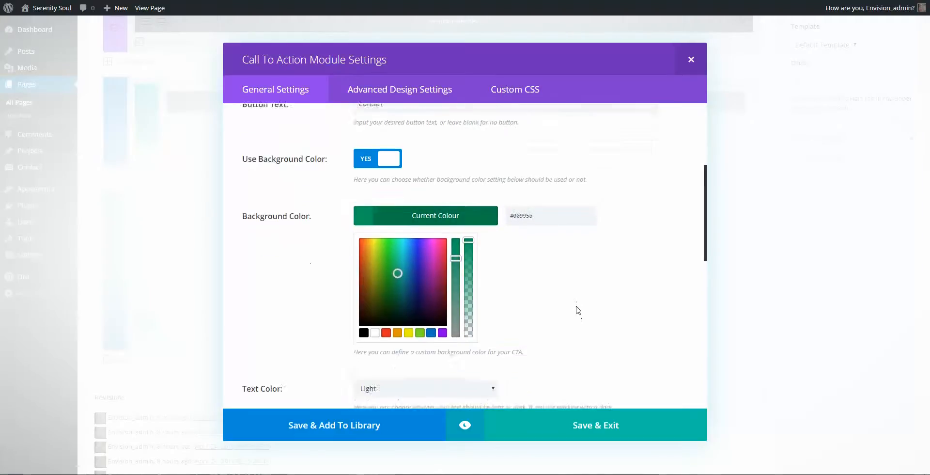
Step: Compare the Call To Action's content text with the module preview and close the module without saving
{"action": "scroll", "coordinate": [576, 298], "scroll_direction": "down", "scroll_amount": 3}
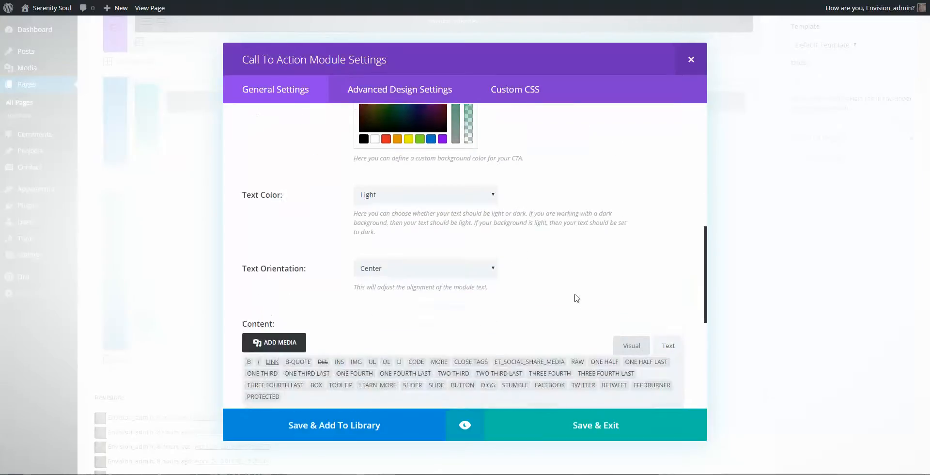
{"action": "left_click_drag", "start_coordinate": [491, 340], "coordinate": [246, 309]}
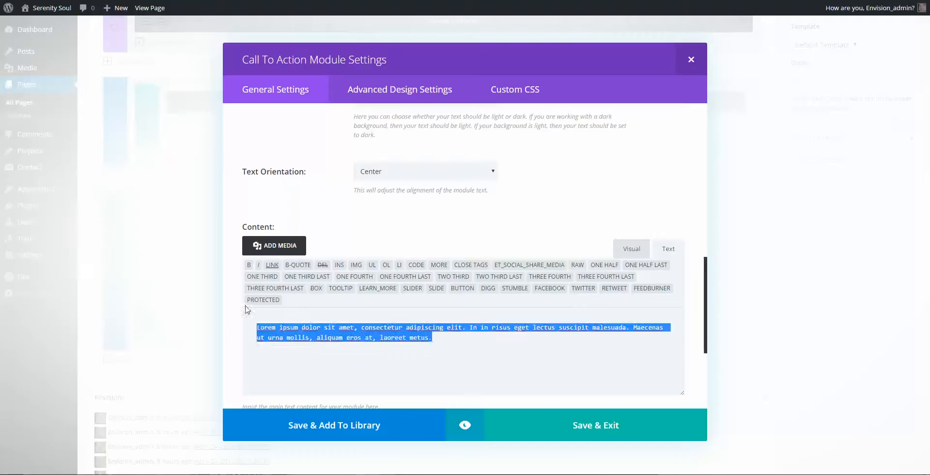
{"action": "left_click", "coordinate": [464, 423]}
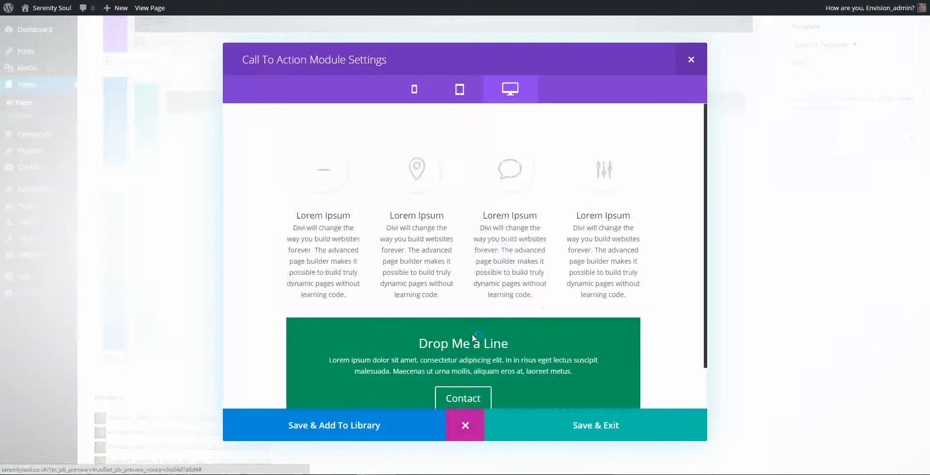
{"action": "scroll", "coordinate": [472, 334], "scroll_direction": "down", "scroll_amount": 1}
{"action": "left_click_drag", "start_coordinate": [330, 312], "coordinate": [538, 336]}
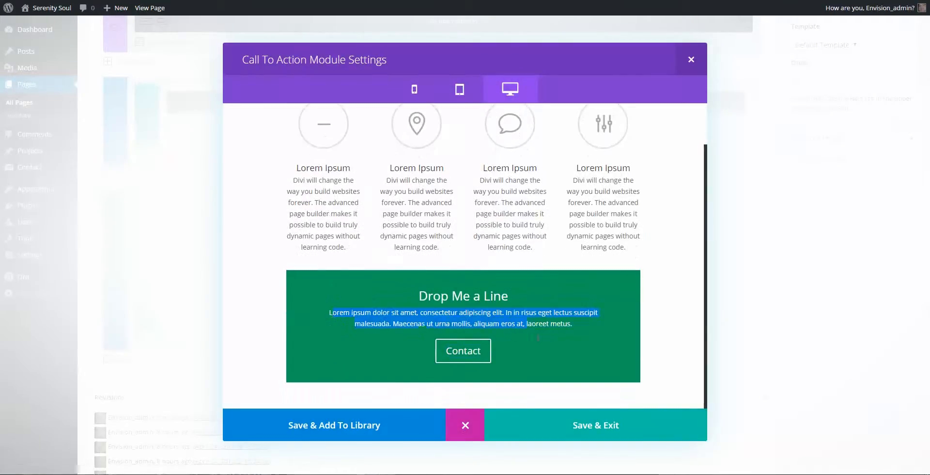
{"action": "left_click", "coordinate": [692, 59]}
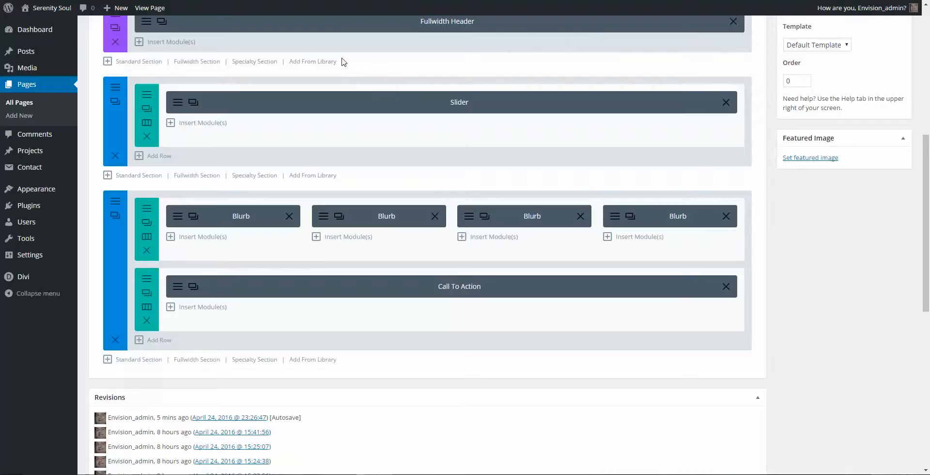
Step: Add a fullwidth section below the first Fullwidth Header and insert a Fullwidth Map module in it
{"action": "scroll", "coordinate": [328, 84], "scroll_direction": "up", "scroll_amount": 4}
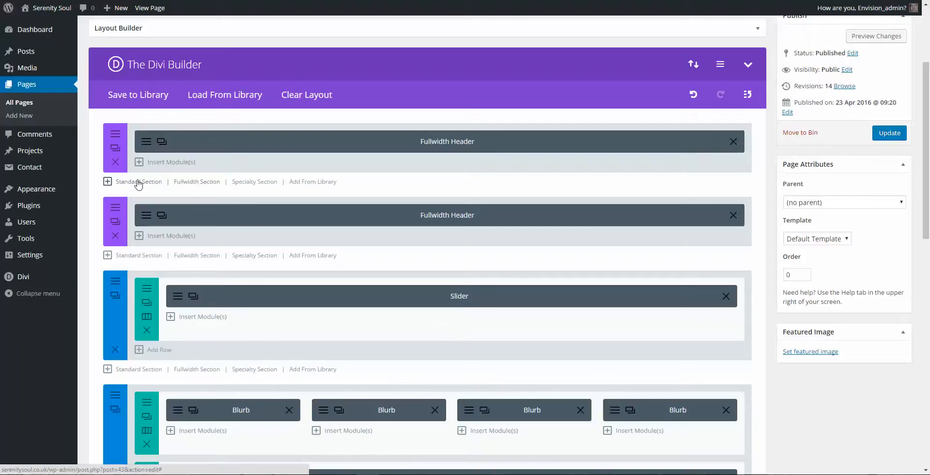
{"action": "left_click", "coordinate": [186, 182]}
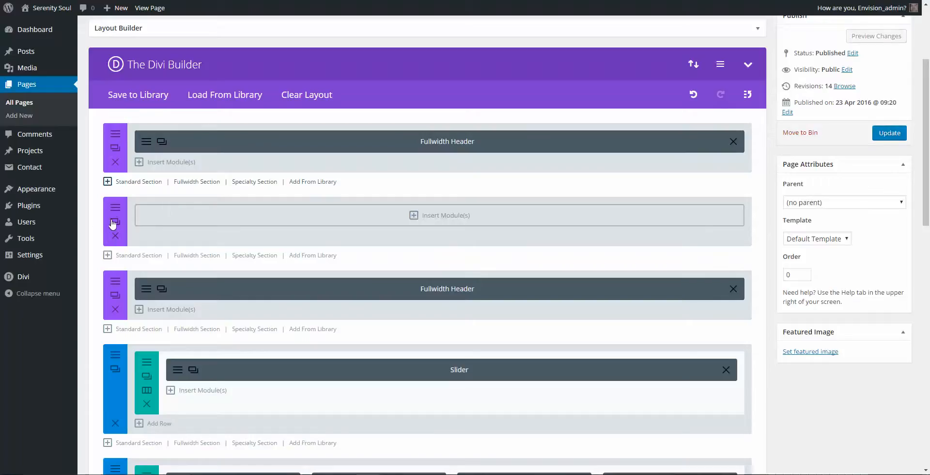
{"action": "left_click", "coordinate": [414, 217]}
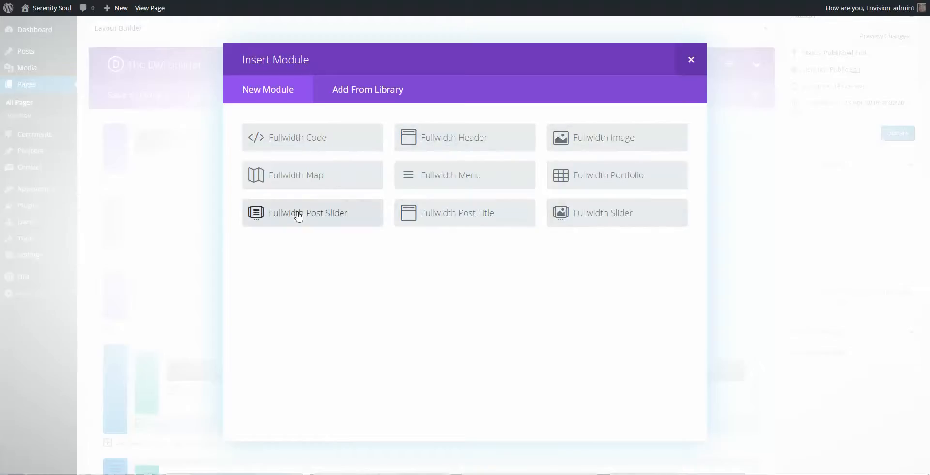
{"action": "left_click", "coordinate": [311, 180]}
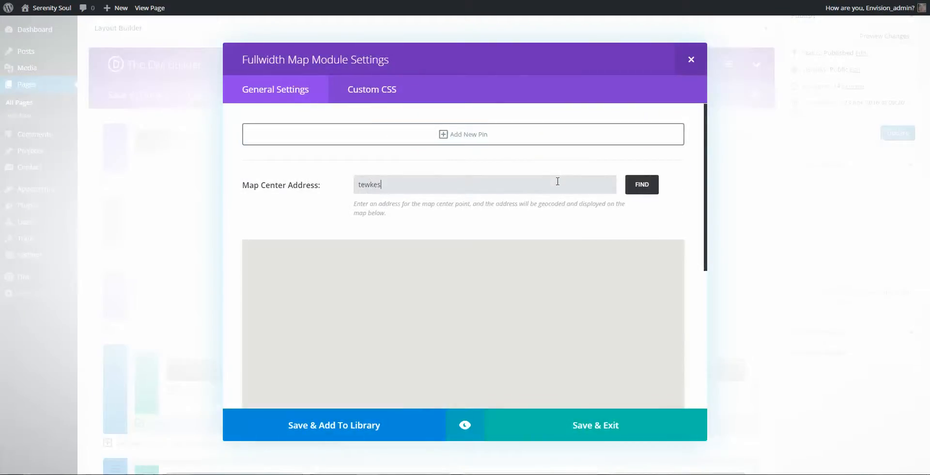
Step: Center the map on Tewkesbury, preview the module and save it
{"action": "left_click", "coordinate": [648, 188]}
{"action": "left_click", "coordinate": [465, 424]}
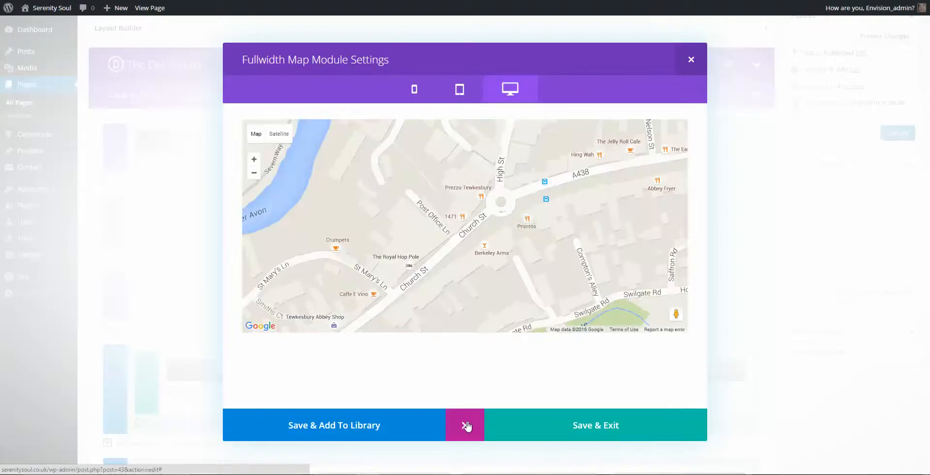
{"action": "left_click", "coordinate": [598, 433]}
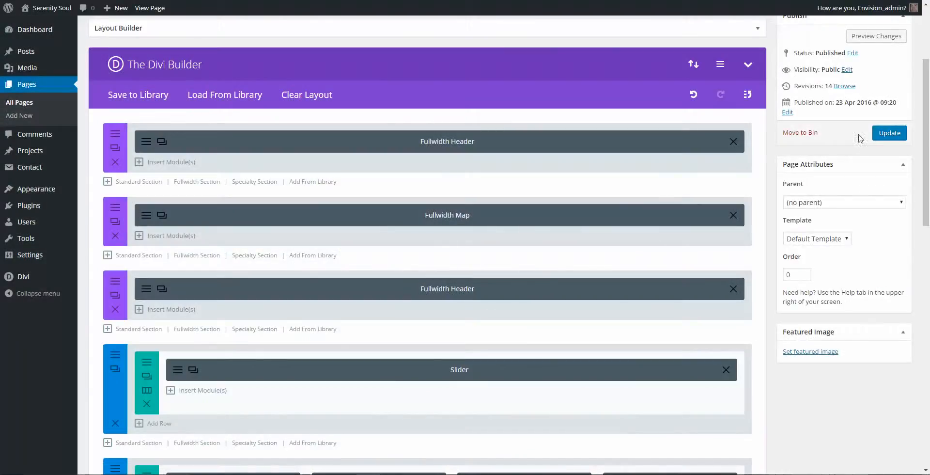
Step: Preview the page changes, examine the fullwidth map below the header, and return to the page editor
{"action": "left_click", "coordinate": [880, 37]}
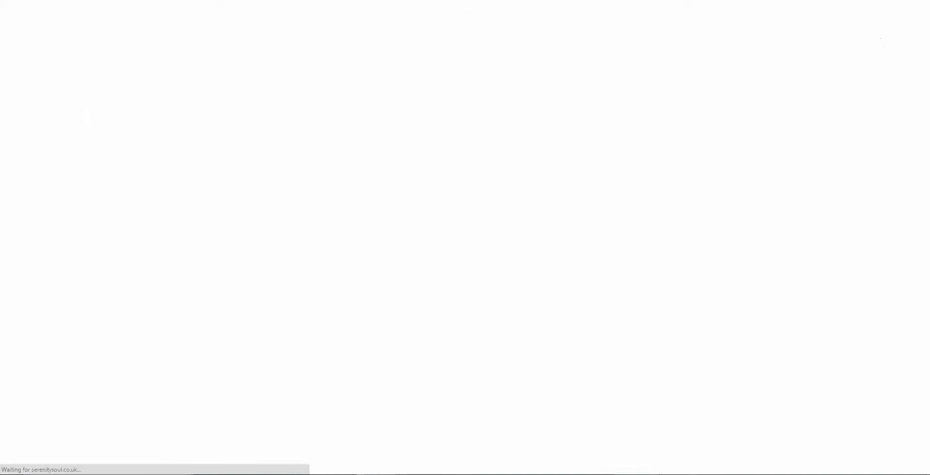
{"action": "scroll", "coordinate": [520, 168], "scroll_direction": "down", "scroll_amount": 8}
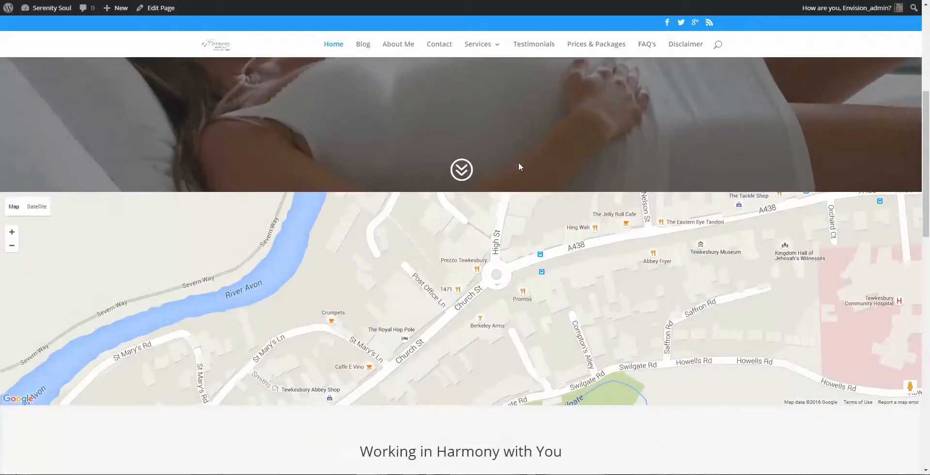
{"action": "left_click_drag", "start_coordinate": [485, 160], "coordinate": [515, 175]}
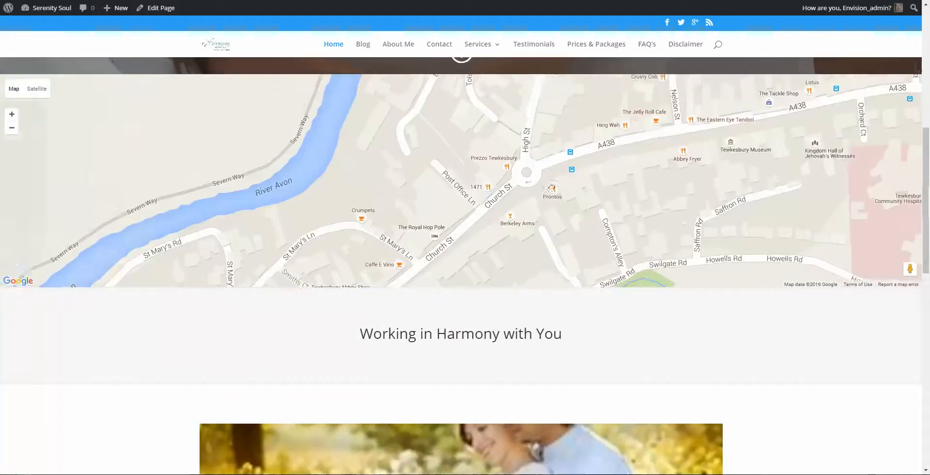
{"action": "key", "text": "ctrl+shift+Tab"}
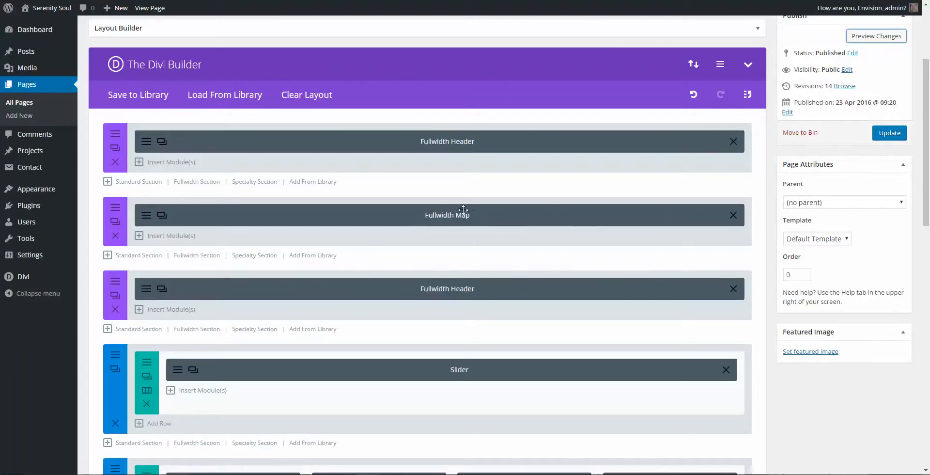
Step: Insert a Fullwidth Image module below the Fullwidth Map with the image IMG_6409.jpg and save it
{"action": "left_click", "coordinate": [148, 237]}
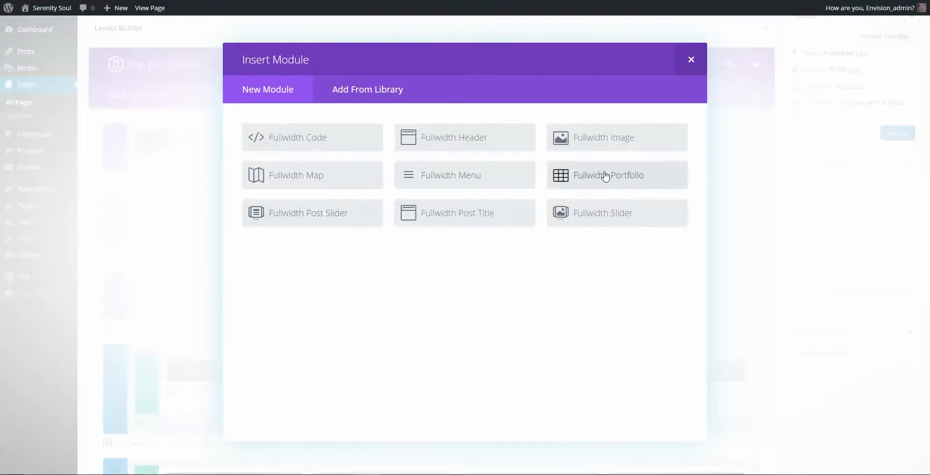
{"action": "left_click", "coordinate": [592, 140]}
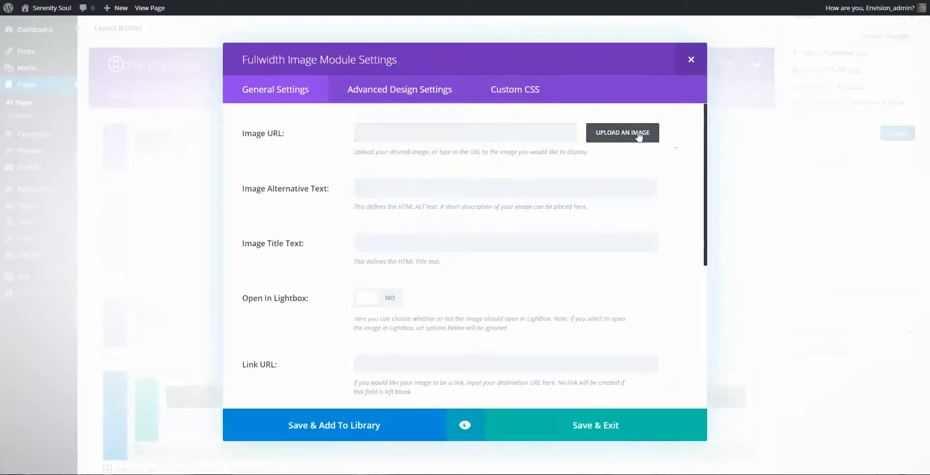
{"action": "left_click", "coordinate": [642, 137]}
{"action": "left_click", "coordinate": [439, 125]}
{"action": "left_click", "coordinate": [862, 445]}
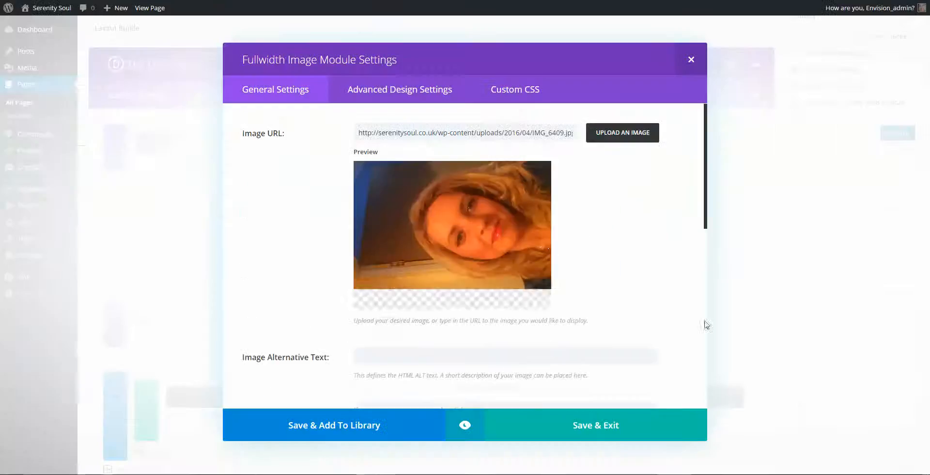
{"action": "left_click", "coordinate": [542, 425]}
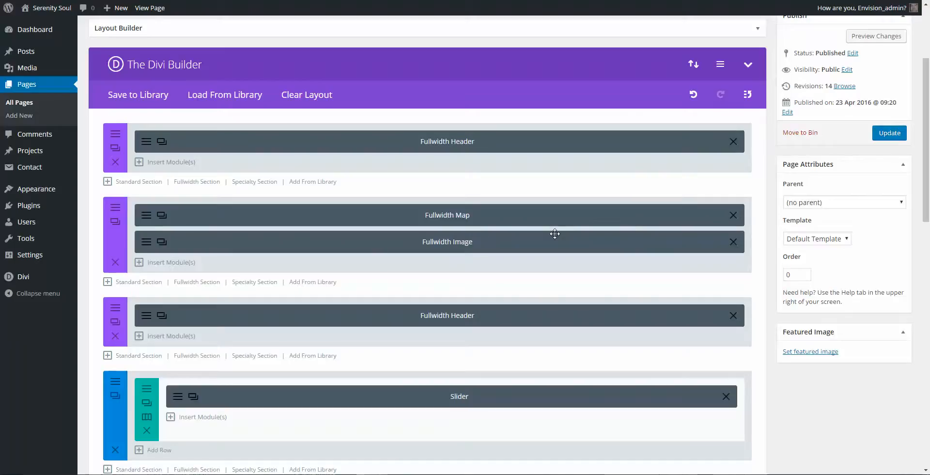
Step: Preview the page changes, examine the fullwidth image below the map, and return to the page editor
{"action": "left_click", "coordinate": [875, 37]}
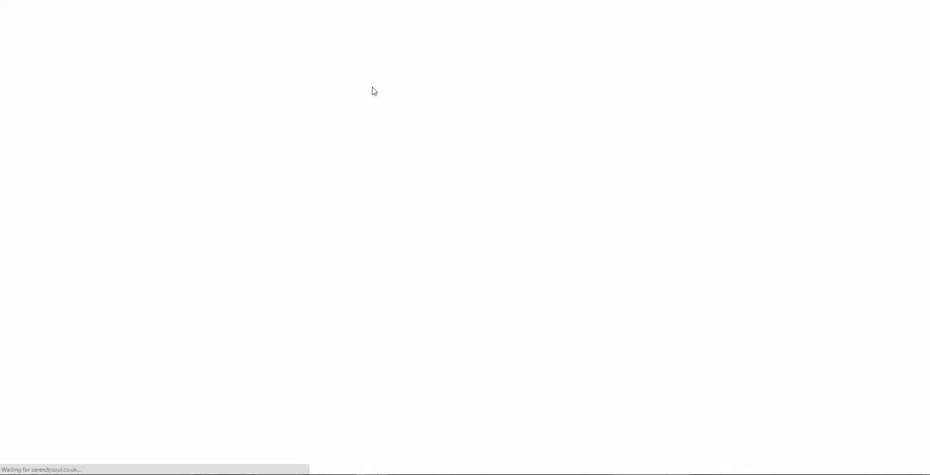
{"action": "scroll", "coordinate": [407, 187], "scroll_direction": "down", "scroll_amount": 8}
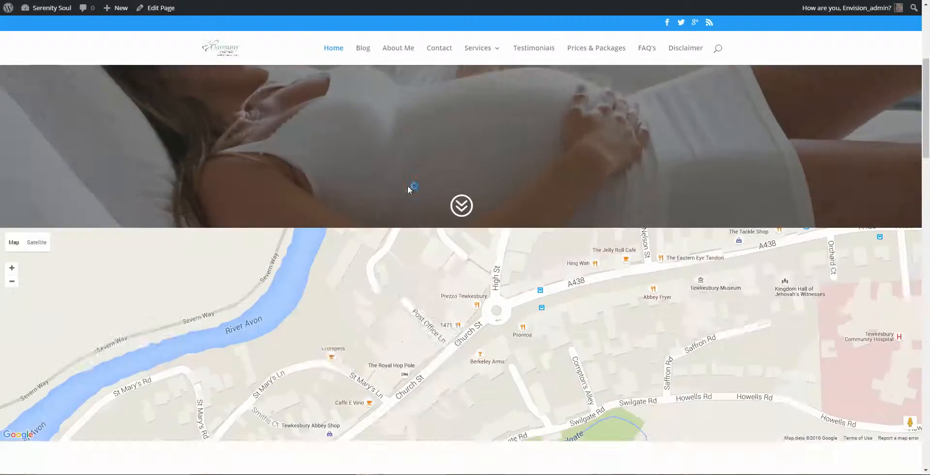
{"action": "scroll", "coordinate": [140, 120], "scroll_direction": "down", "scroll_amount": 3}
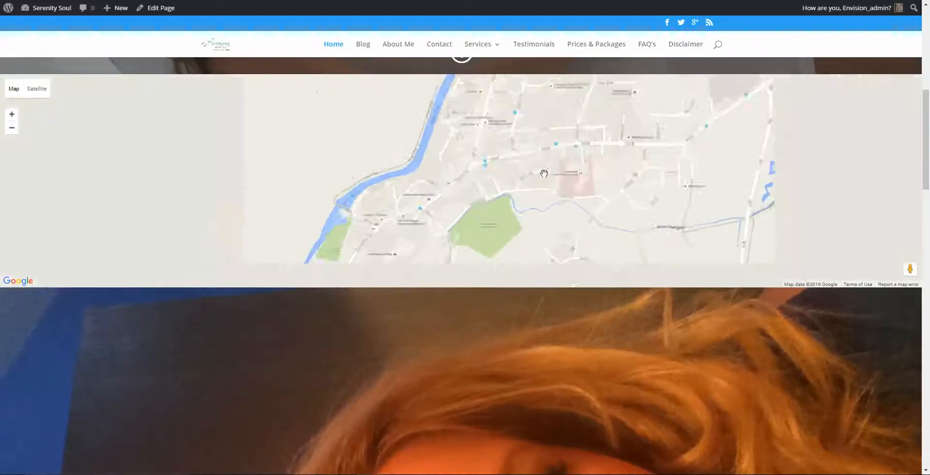
{"action": "scroll", "coordinate": [529, 340], "scroll_direction": "down", "scroll_amount": 5}
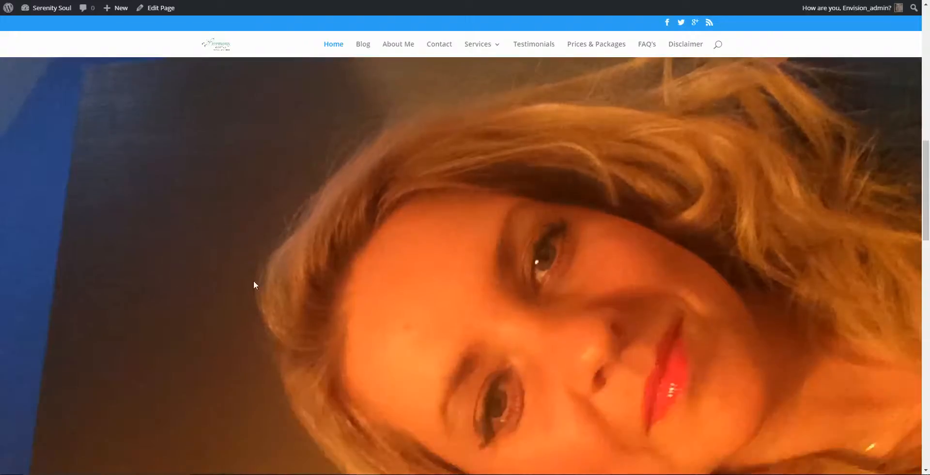
{"action": "scroll", "coordinate": [478, 257], "scroll_direction": "up", "scroll_amount": 4}
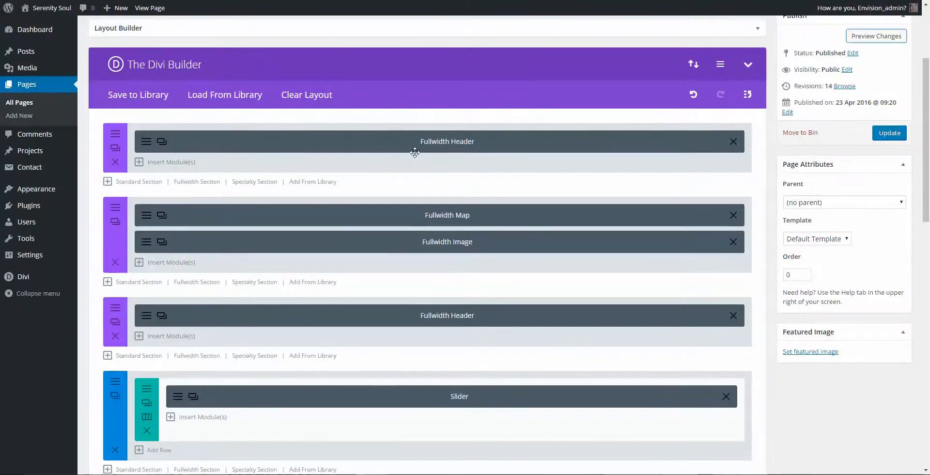
Step: Leave the page editor for the live home page, discarding the unsaved changes
{"action": "scroll", "coordinate": [344, 149], "scroll_direction": "down", "scroll_amount": 2}
{"action": "scroll", "coordinate": [272, 141], "scroll_direction": "up", "scroll_amount": 1}
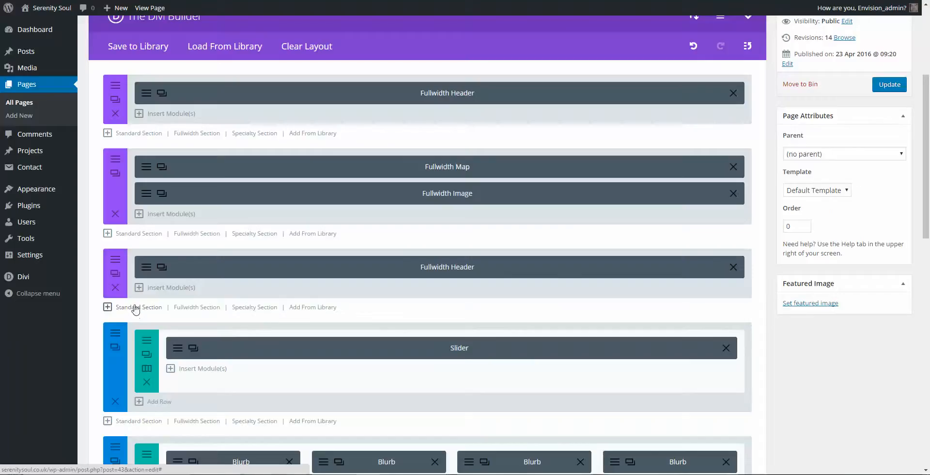
{"action": "left_click", "coordinate": [150, 7]}
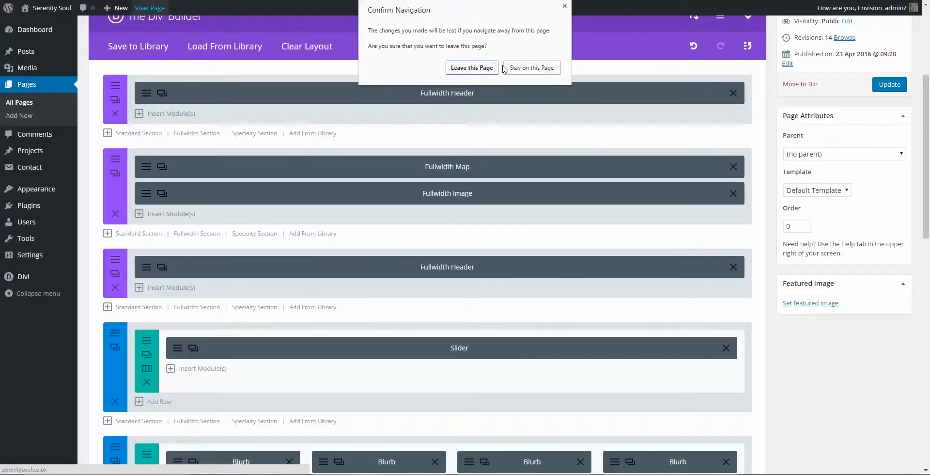
{"action": "left_click", "coordinate": [471, 68]}
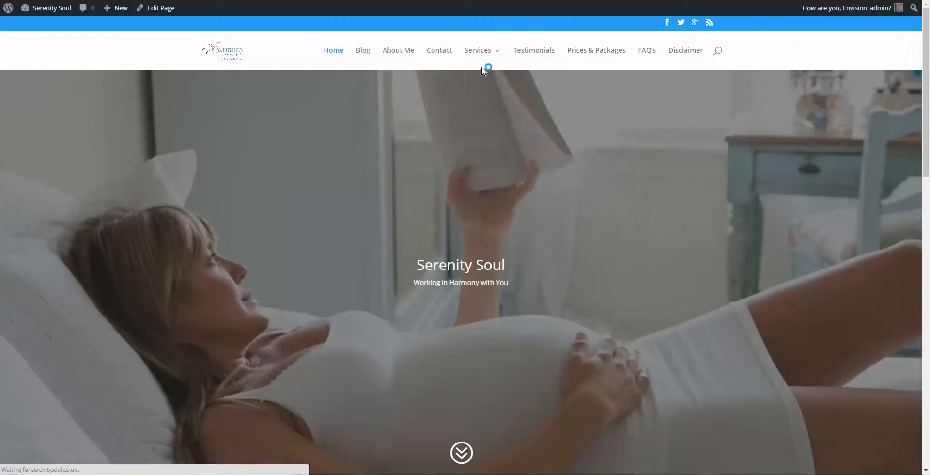
Step: Examine the slider, the row of four blurbs and the Drop Me a Line call to action on the live home page
{"action": "scroll", "coordinate": [530, 97], "scroll_direction": "down", "scroll_amount": 9}
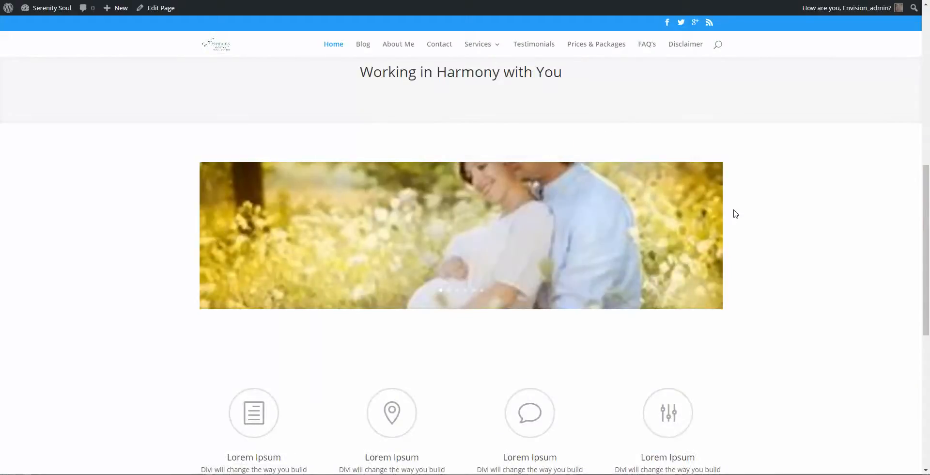
{"action": "scroll", "coordinate": [138, 192], "scroll_direction": "down", "scroll_amount": 4}
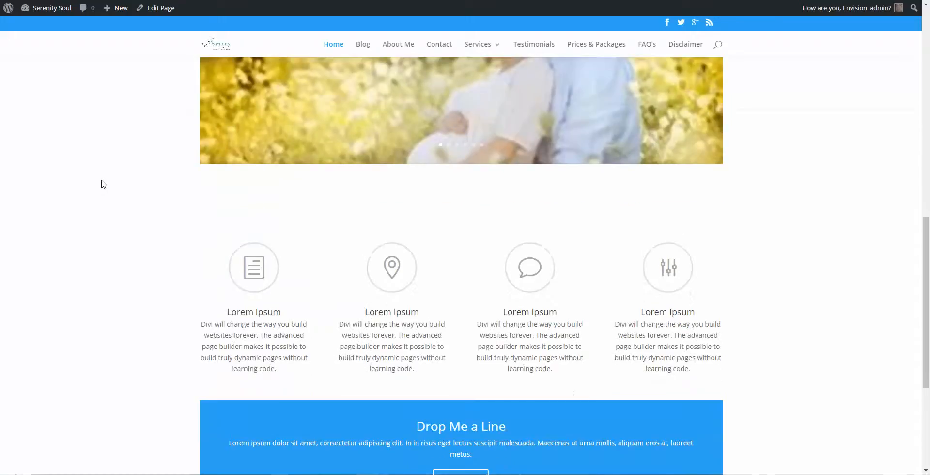
{"action": "left_click_drag", "start_coordinate": [194, 245], "coordinate": [705, 297]}
{"action": "scroll", "coordinate": [196, 248], "scroll_direction": "down", "scroll_amount": 3}
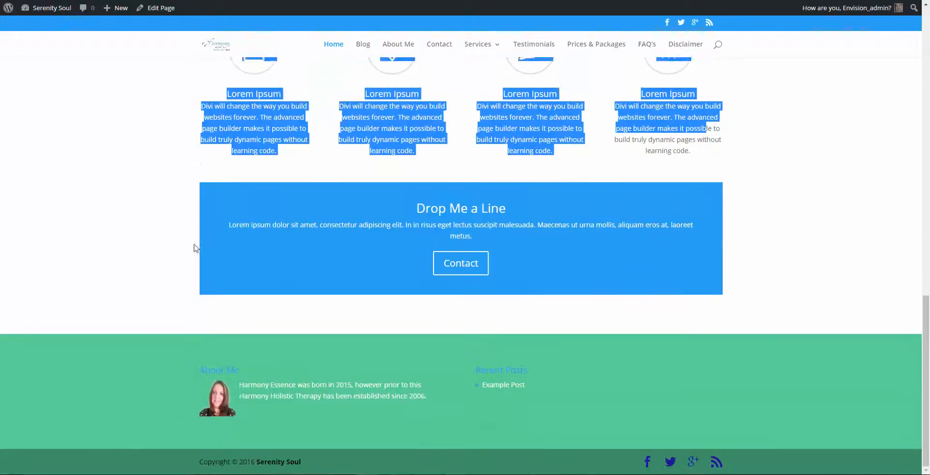
{"action": "left_click_drag", "start_coordinate": [266, 204], "coordinate": [485, 276]}
{"action": "scroll", "coordinate": [534, 219], "scroll_direction": "up", "scroll_amount": 1}
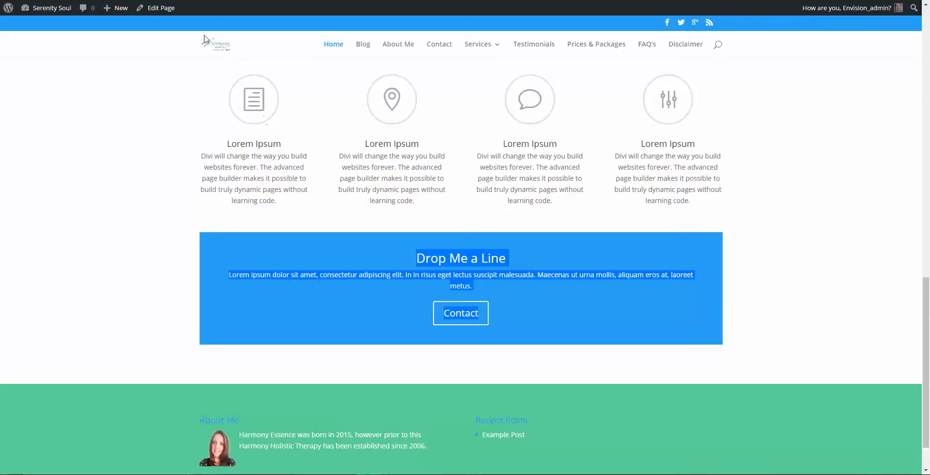
Step: Open the home page for editing and add a standard section with a 1/2 + 1/2 column row below the slider section
{"action": "left_click", "coordinate": [157, 9]}
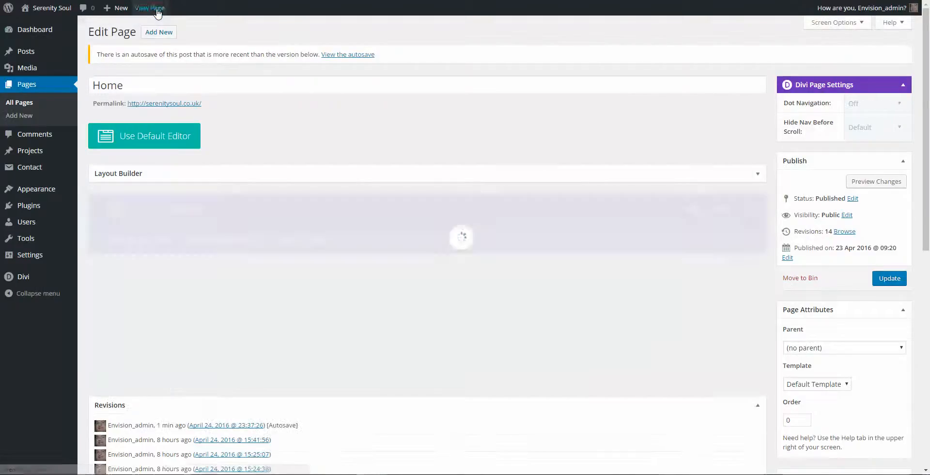
{"action": "scroll", "coordinate": [256, 49], "scroll_direction": "down", "scroll_amount": 8}
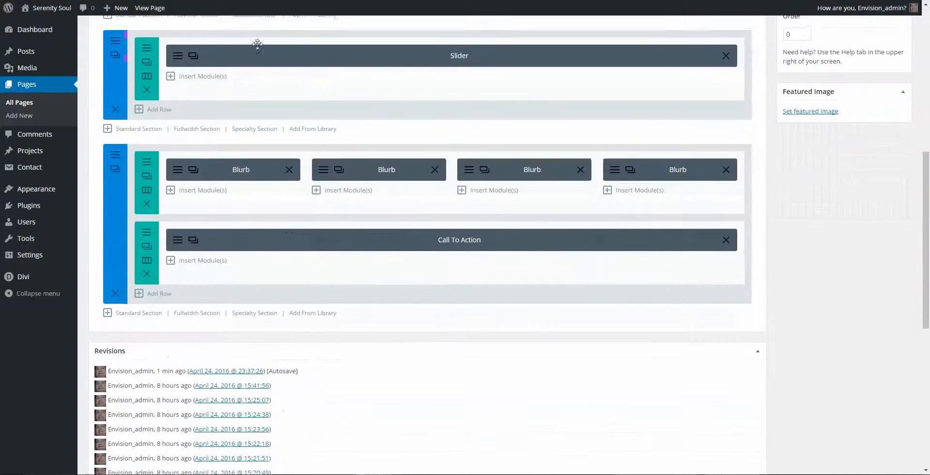
{"action": "scroll", "coordinate": [257, 44], "scroll_direction": "up", "scroll_amount": 3}
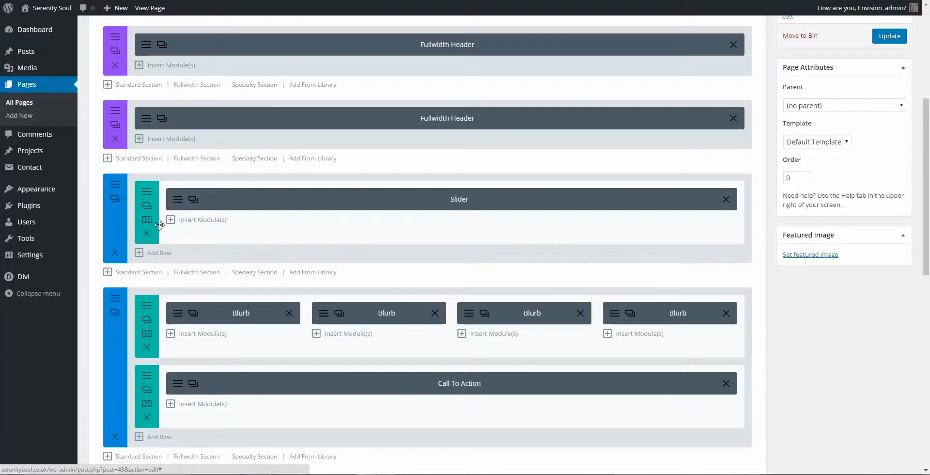
{"action": "scroll", "coordinate": [134, 208], "scroll_direction": "down", "scroll_amount": 1}
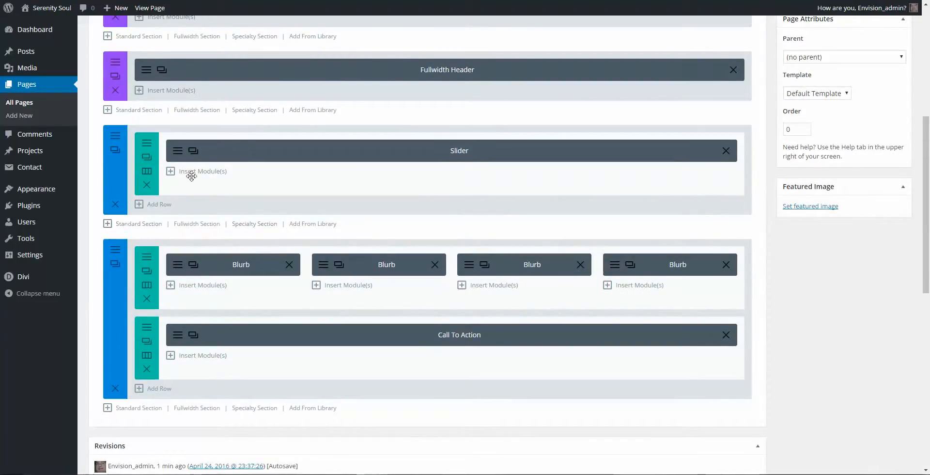
{"action": "left_click", "coordinate": [123, 224]}
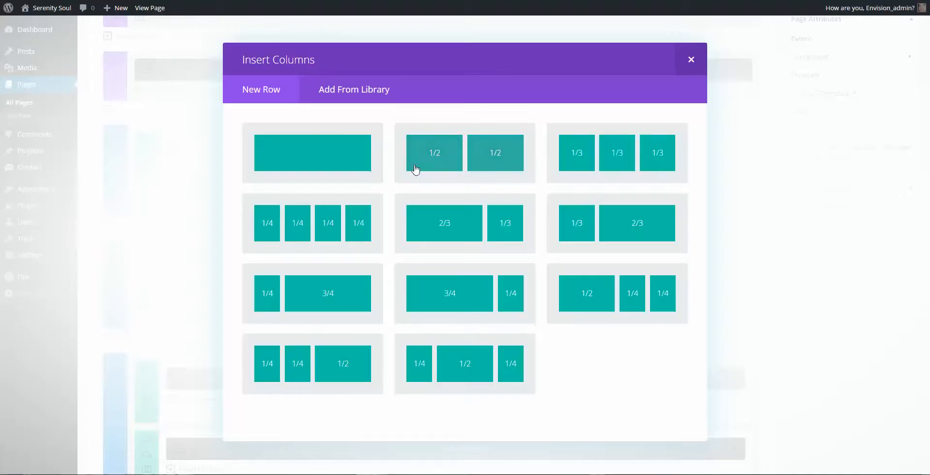
{"action": "left_click", "coordinate": [460, 158]}
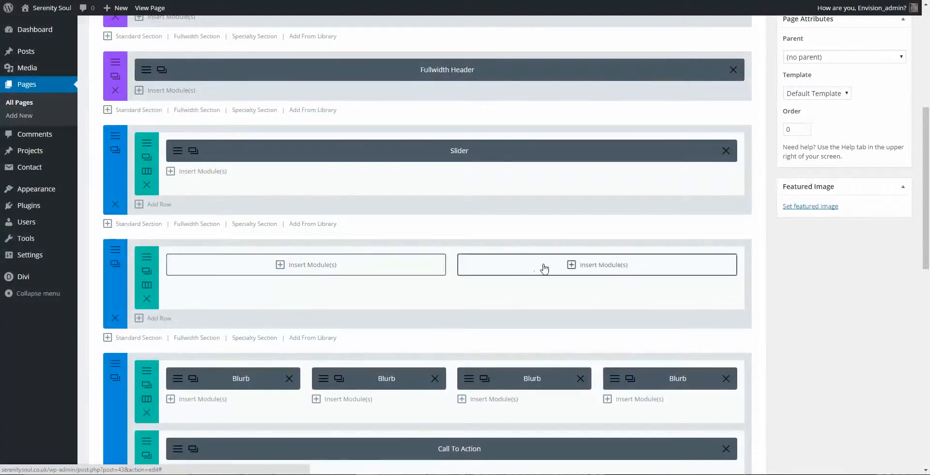
Step: Insert a Text module in the new row's first column with the content "this is some text" and save it
{"action": "left_click", "coordinate": [293, 270]}
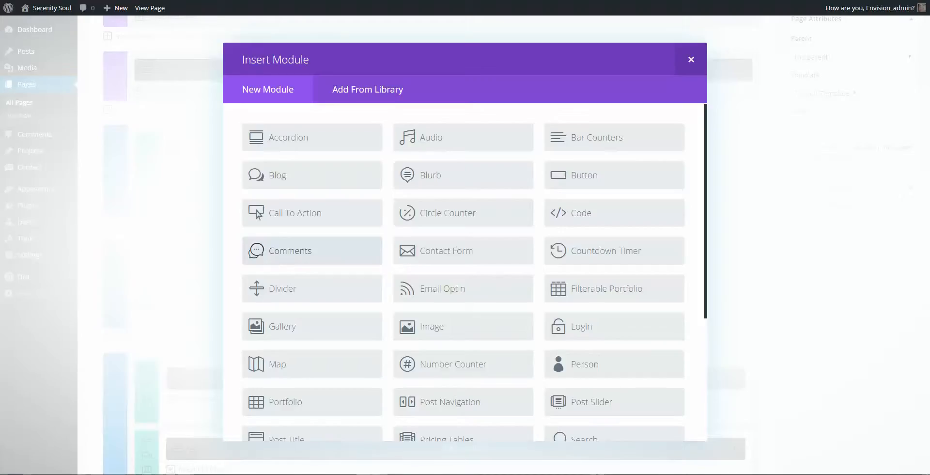
{"action": "left_click", "coordinate": [691, 62]}
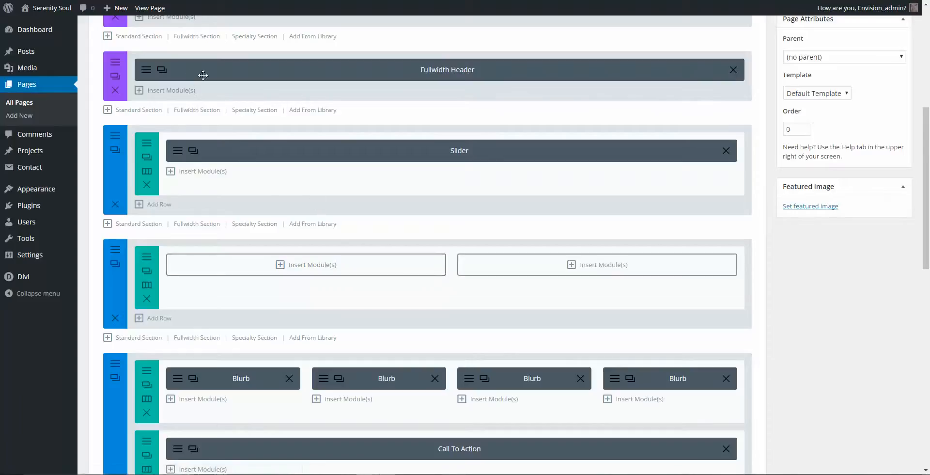
{"action": "left_click", "coordinate": [290, 265]}
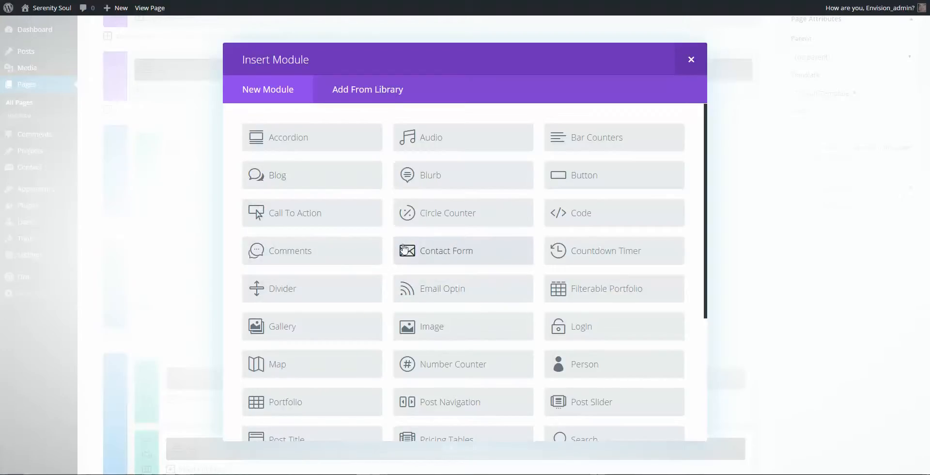
{"action": "scroll", "coordinate": [616, 324], "scroll_direction": "down", "scroll_amount": 1}
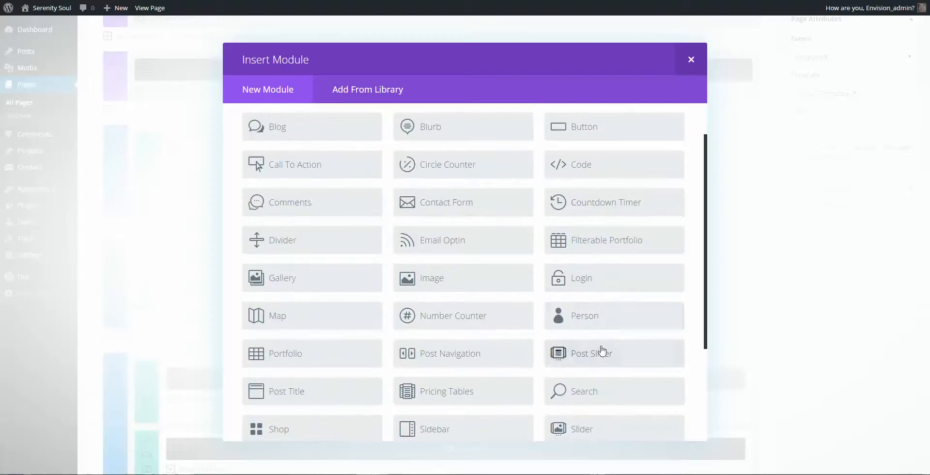
{"action": "scroll", "coordinate": [519, 294], "scroll_direction": "down", "scroll_amount": 1}
{"action": "scroll", "coordinate": [502, 289], "scroll_direction": "down", "scroll_amount": 3}
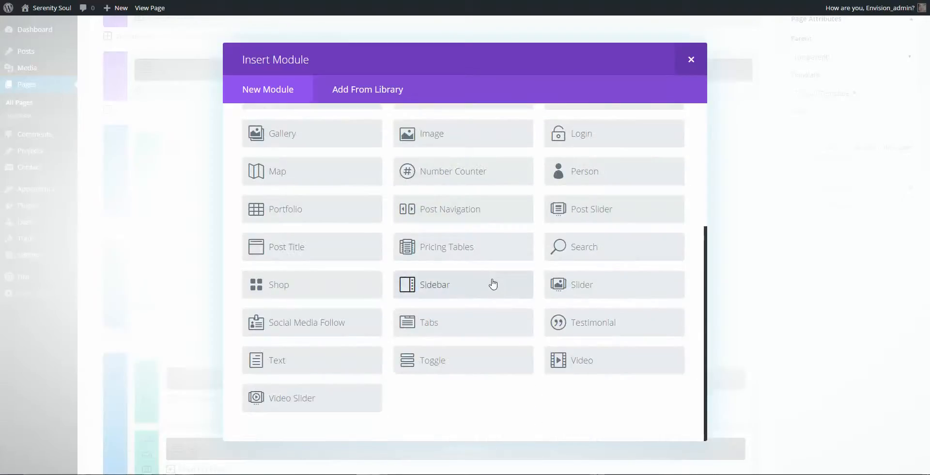
{"action": "left_click", "coordinate": [286, 361]}
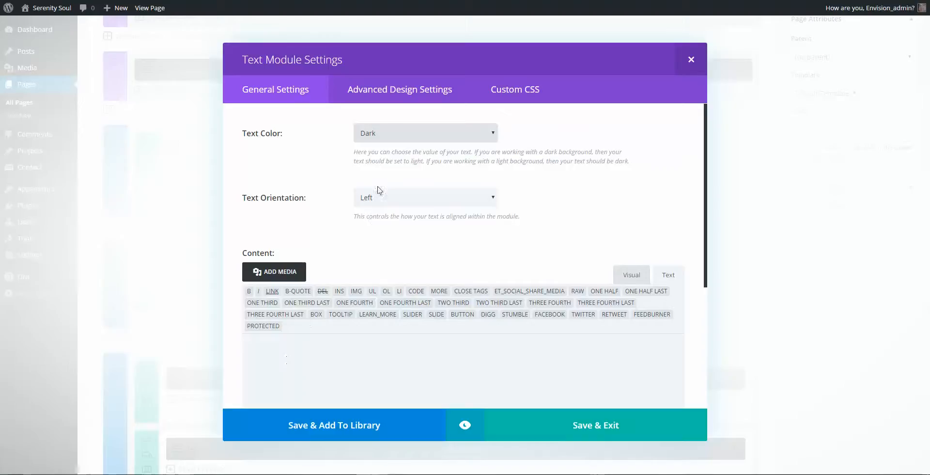
{"action": "left_click", "coordinate": [315, 352]}
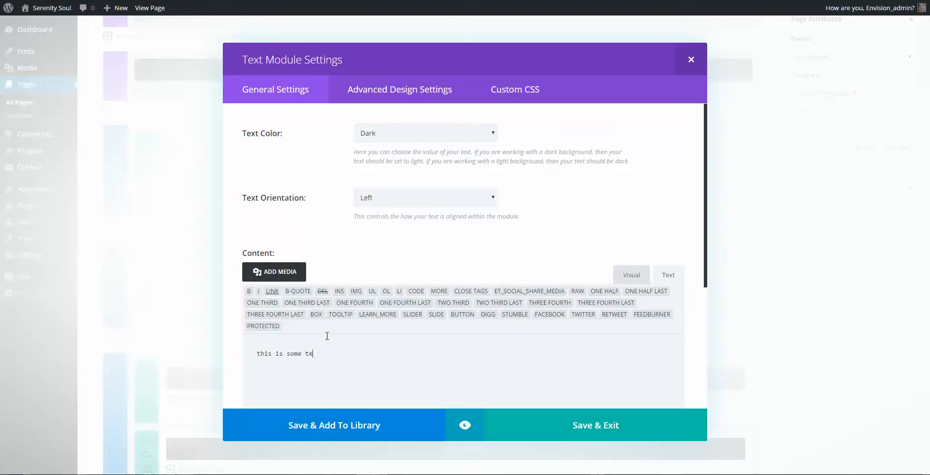
{"action": "left_click", "coordinate": [591, 427]}
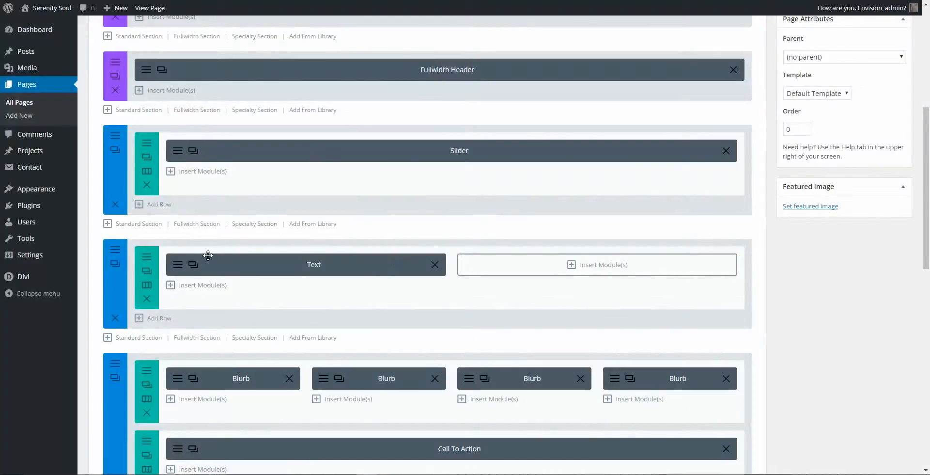
Step: Insert a Countdown Timer module in the second column titled "this is a timer", counting down to 04/26/2016 00:00, and save it
{"action": "left_click", "coordinate": [597, 270]}
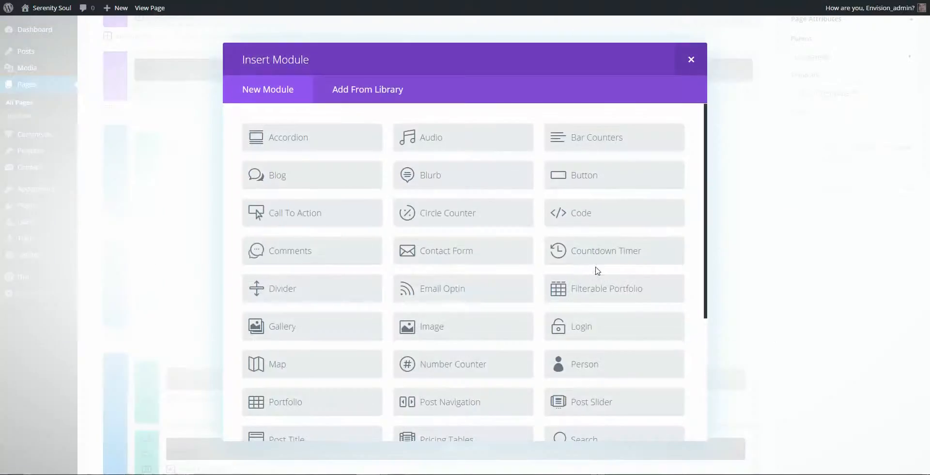
{"action": "left_click", "coordinate": [582, 250]}
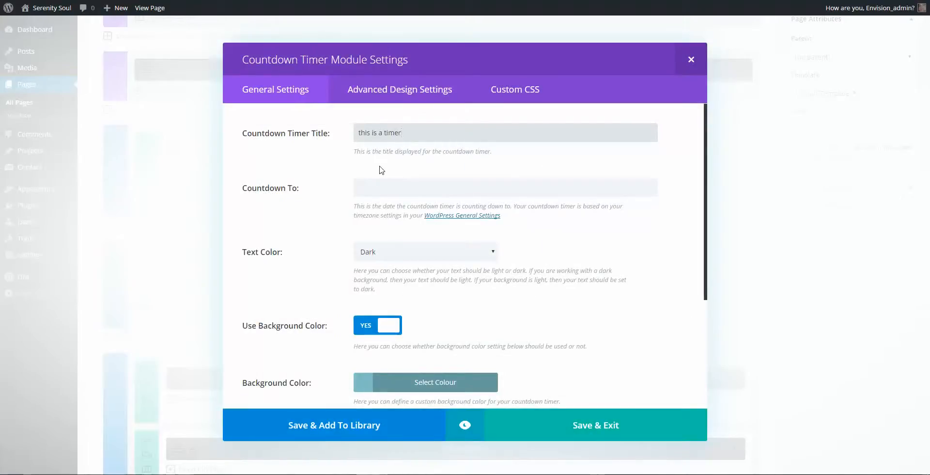
{"action": "left_click", "coordinate": [407, 189]}
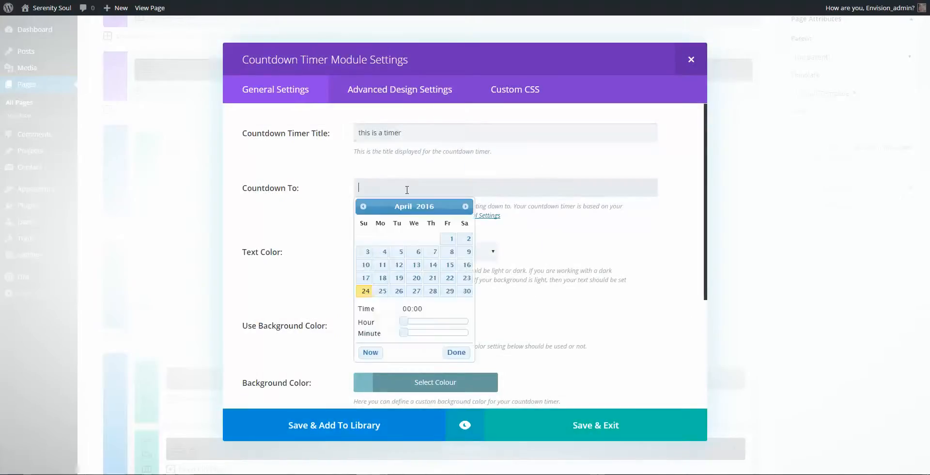
{"action": "left_click", "coordinate": [398, 292]}
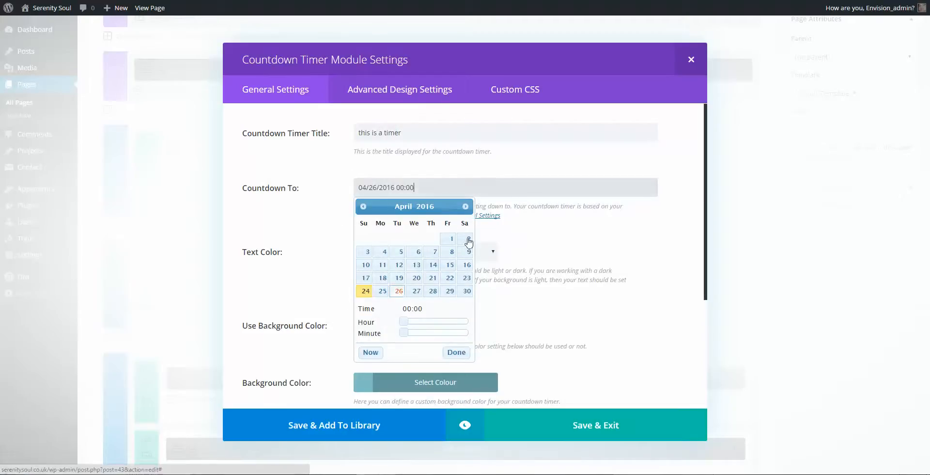
{"action": "left_click", "coordinate": [457, 353]}
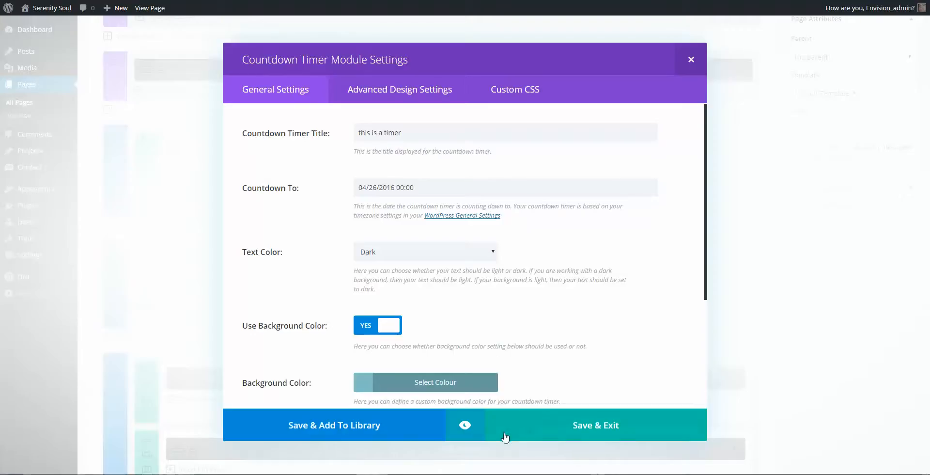
{"action": "left_click", "coordinate": [573, 425]}
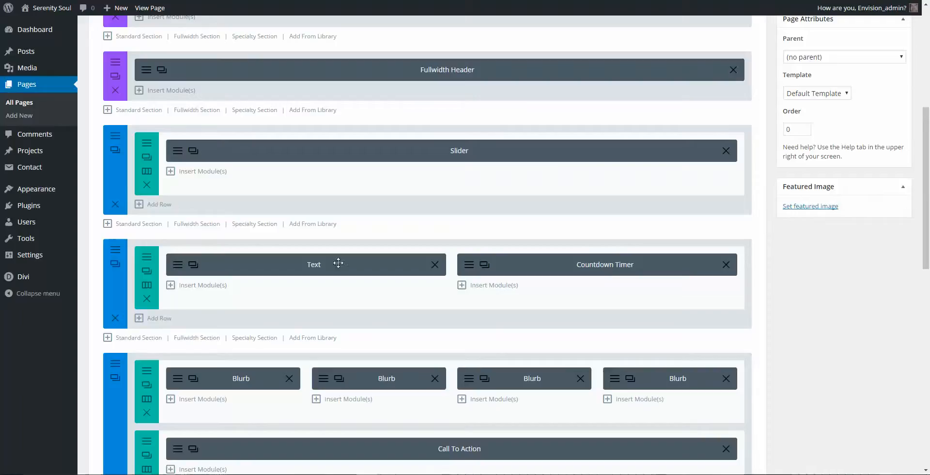
Step: Preview the page changes, examine the text and countdown timer below the slider, and return to the page editor
{"action": "scroll", "coordinate": [551, 303], "scroll_direction": "up", "scroll_amount": 5}
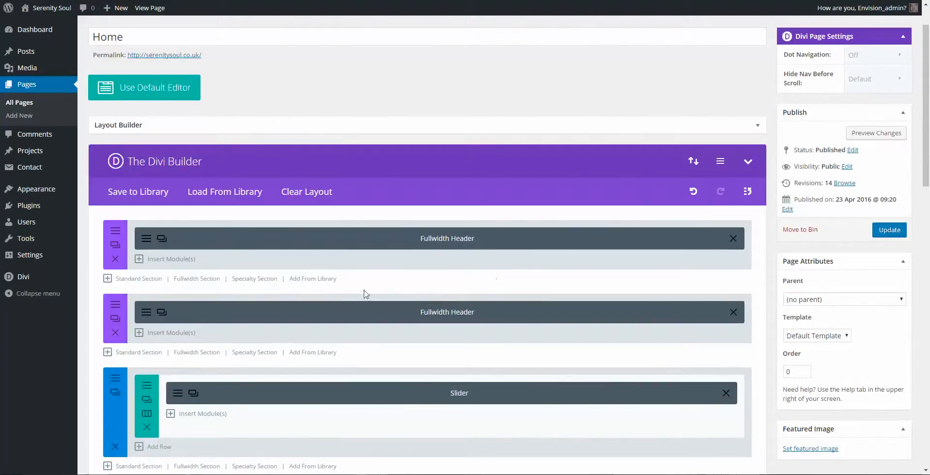
{"action": "left_click", "coordinate": [881, 134]}
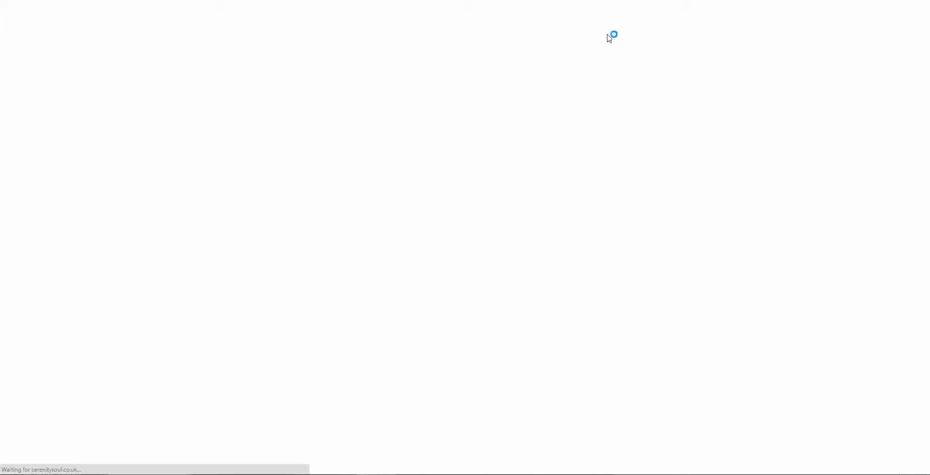
{"action": "scroll", "coordinate": [601, 131], "scroll_direction": "down", "scroll_amount": 8}
{"action": "scroll", "coordinate": [601, 127], "scroll_direction": "down", "scroll_amount": 3}
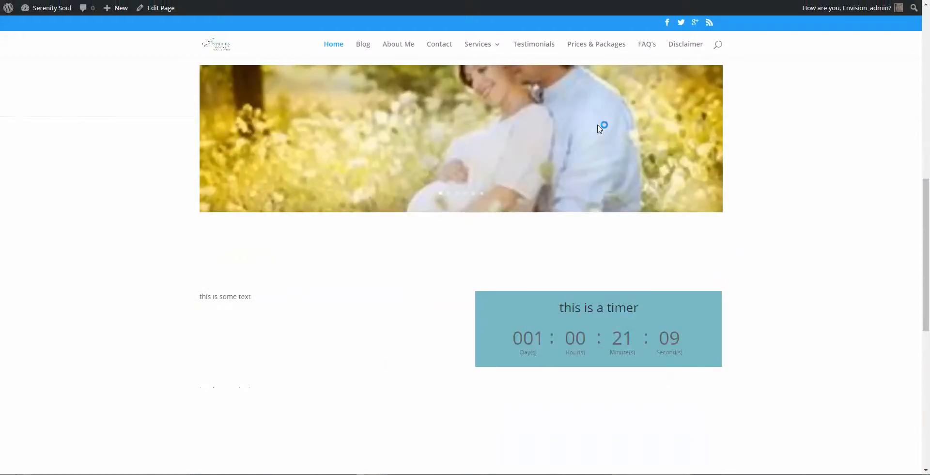
{"action": "scroll", "coordinate": [167, 210], "scroll_direction": "down", "scroll_amount": 2}
{"action": "left_click_drag", "start_coordinate": [200, 198], "coordinate": [260, 200]}
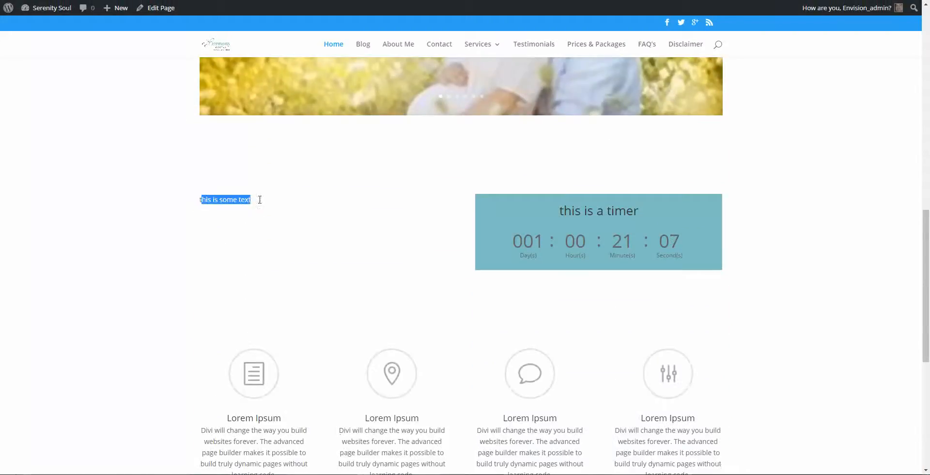
{"action": "left_click", "coordinate": [646, 220]}
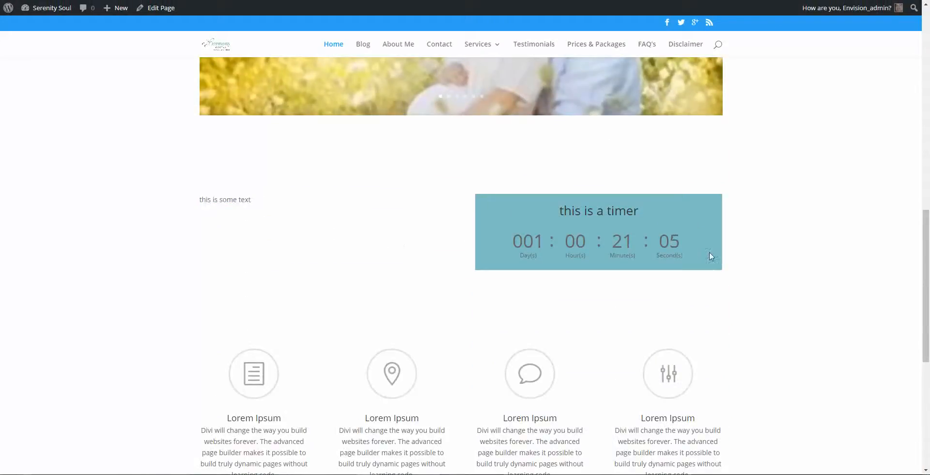
{"action": "left_click_drag", "start_coordinate": [711, 258], "coordinate": [554, 249]}
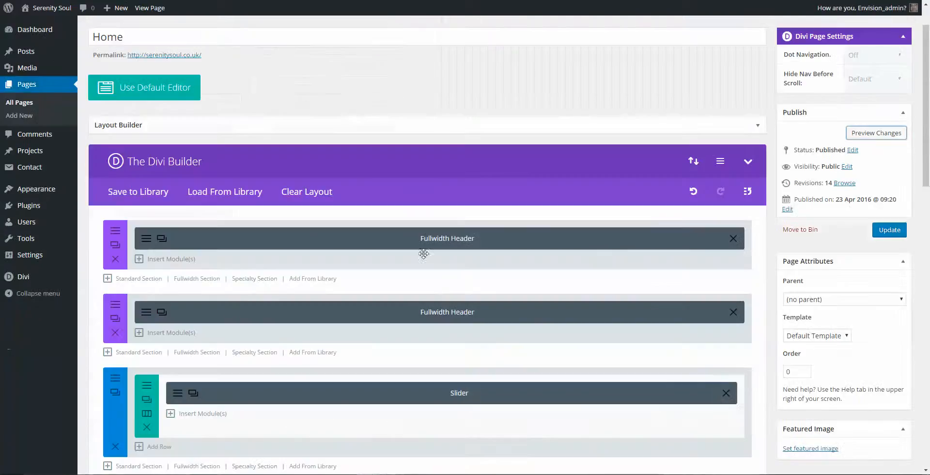
Step: Examine the modules available for the first column of the row holding the Text module, and close the list without inserting any
{"action": "scroll", "coordinate": [424, 253], "scroll_direction": "down", "scroll_amount": 5}
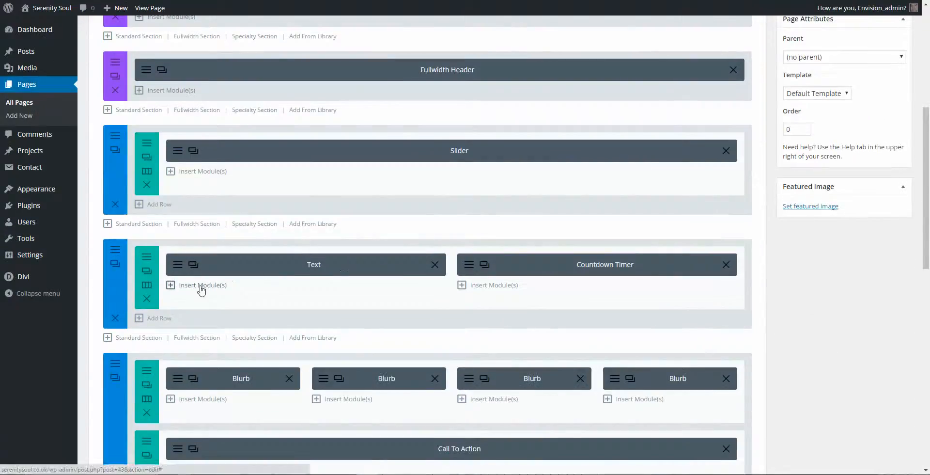
{"action": "left_click", "coordinate": [201, 286]}
{"action": "scroll", "coordinate": [302, 222], "scroll_direction": "down", "scroll_amount": 4}
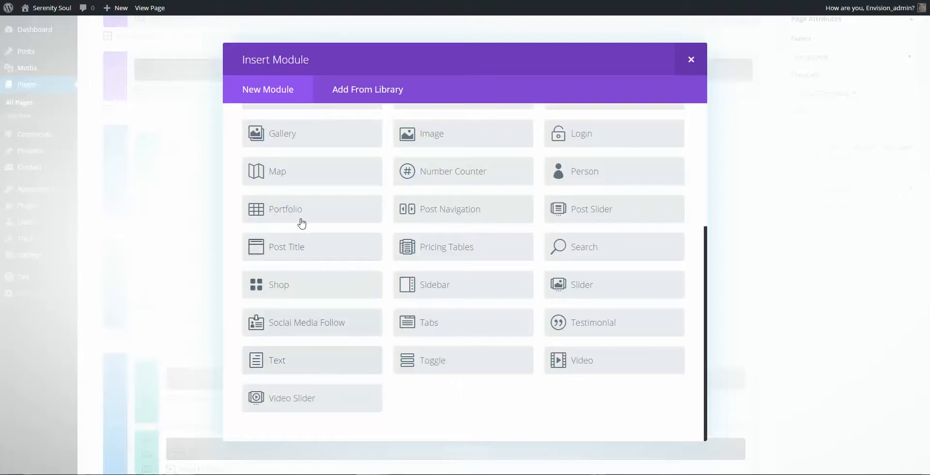
{"action": "scroll", "coordinate": [395, 184], "scroll_direction": "up", "scroll_amount": 1}
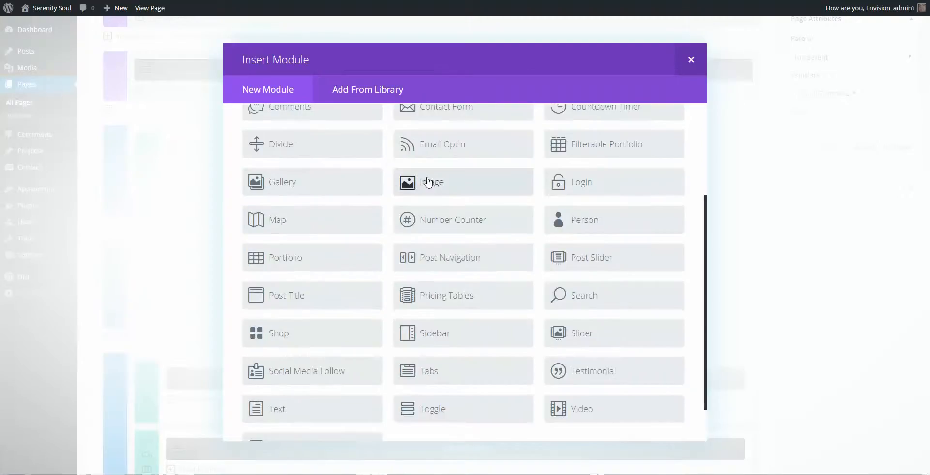
{"action": "scroll", "coordinate": [426, 183], "scroll_direction": "up", "scroll_amount": 1}
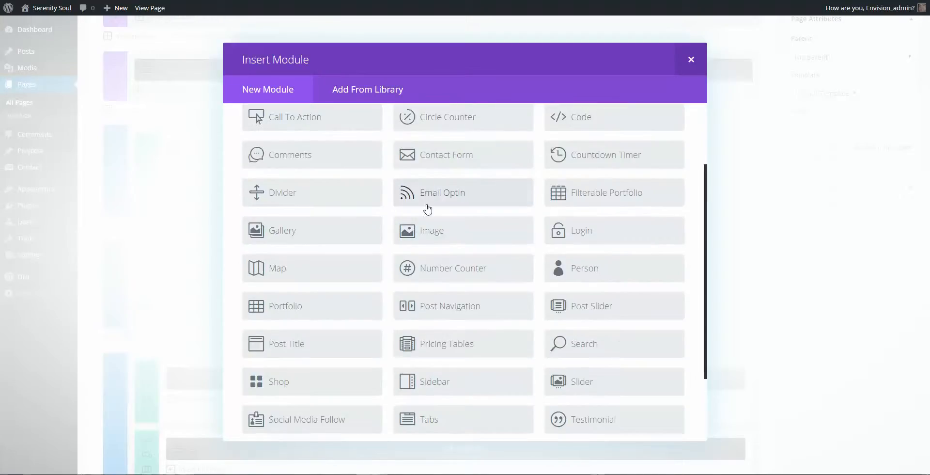
{"action": "scroll", "coordinate": [525, 250], "scroll_direction": "up", "scroll_amount": 2}
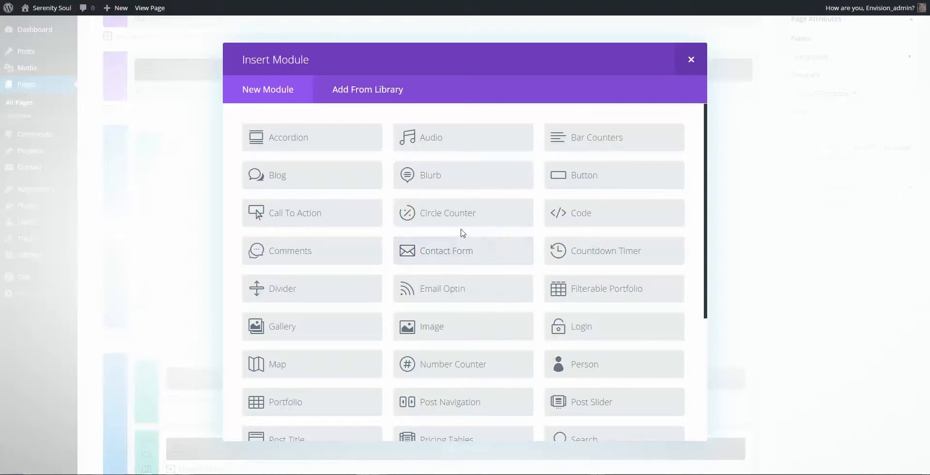
{"action": "left_click", "coordinate": [687, 59]}
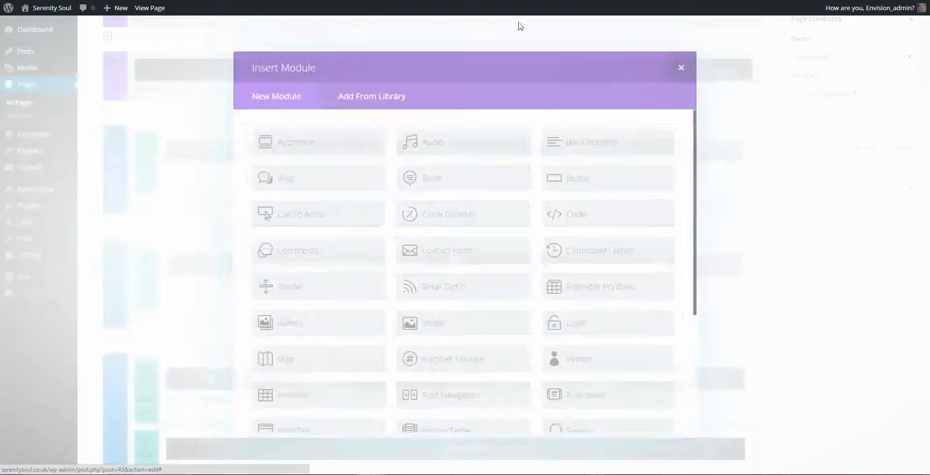
Step: Delete the two-column row with the Text and Countdown Timer modules and its standard section below the slider
{"action": "scroll", "coordinate": [419, 178], "scroll_direction": "down", "scroll_amount": 3}
{"action": "scroll", "coordinate": [419, 178], "scroll_direction": "down", "scroll_amount": 4}
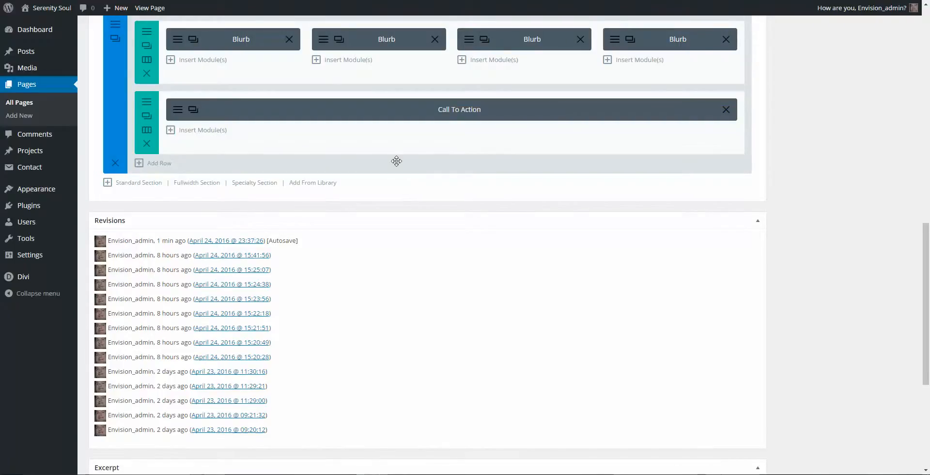
{"action": "scroll", "coordinate": [297, 182], "scroll_direction": "up", "scroll_amount": 6}
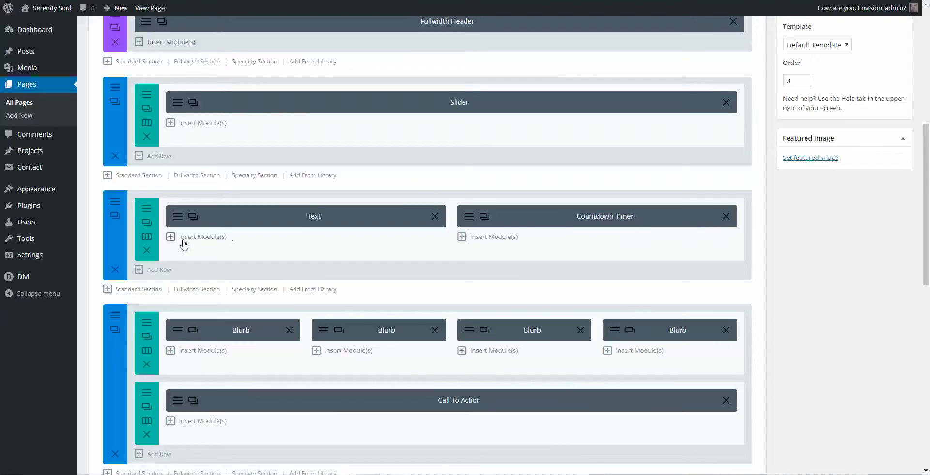
{"action": "left_click", "coordinate": [147, 251]}
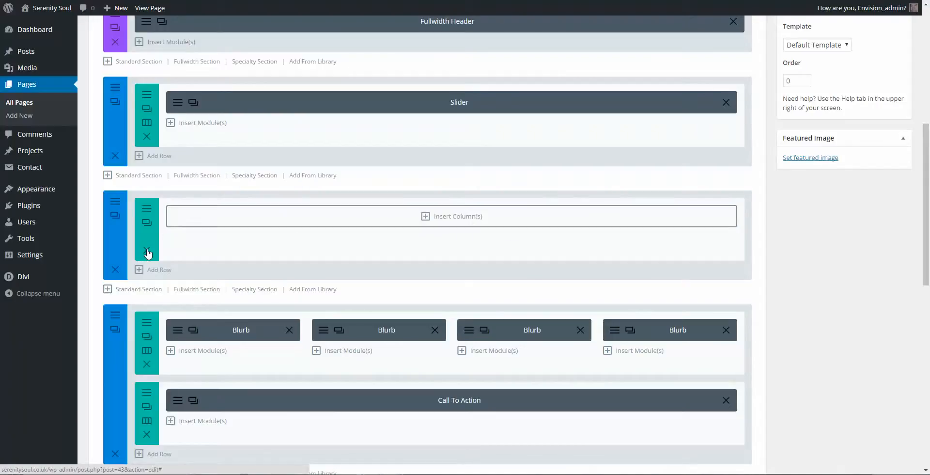
{"action": "left_click", "coordinate": [115, 269]}
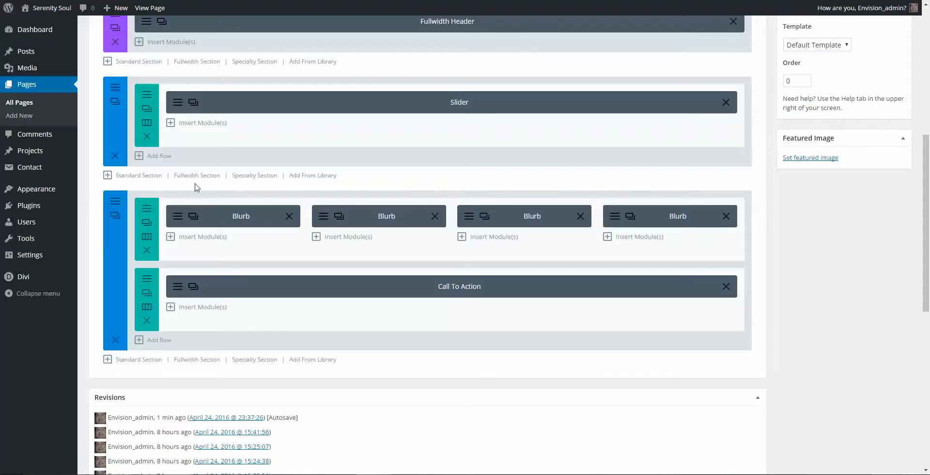
Step: View the live site, go to its Contact page and open that page for editing
{"action": "scroll", "coordinate": [189, 187], "scroll_direction": "up", "scroll_amount": 7}
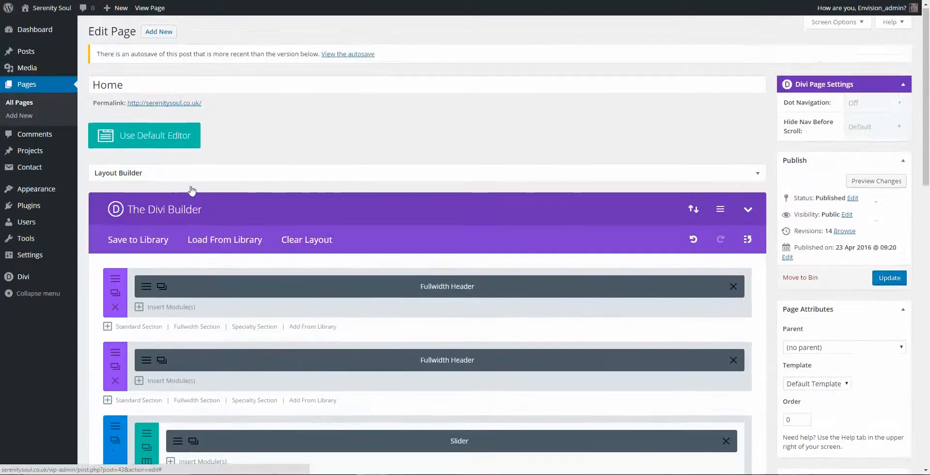
{"action": "left_click", "coordinate": [153, 9]}
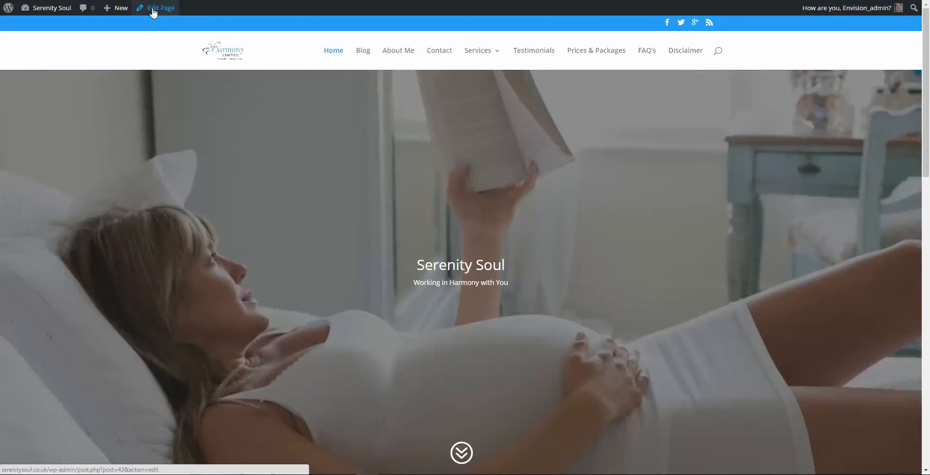
{"action": "left_click", "coordinate": [441, 54]}
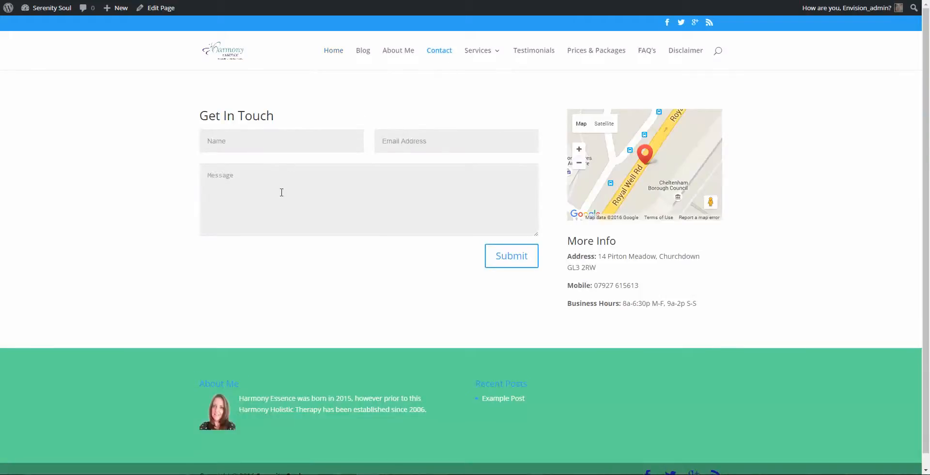
{"action": "left_click", "coordinate": [164, 11]}
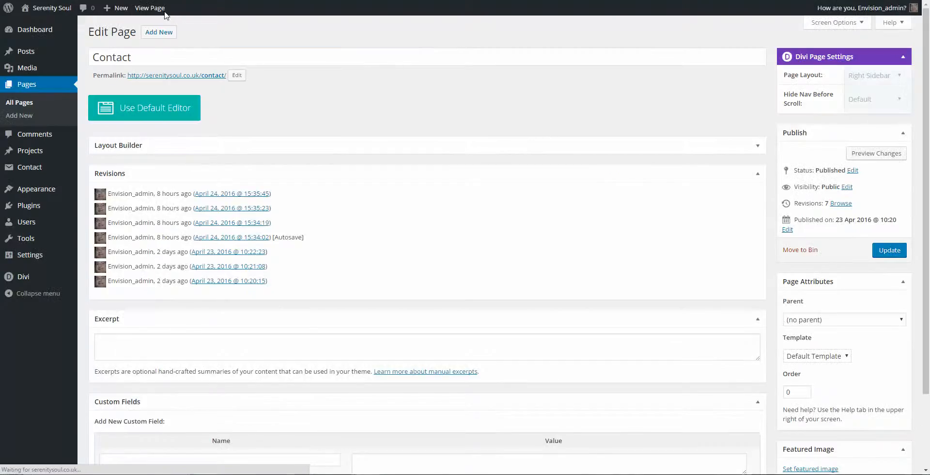
{"action": "scroll", "coordinate": [400, 176], "scroll_direction": "down", "scroll_amount": 1}
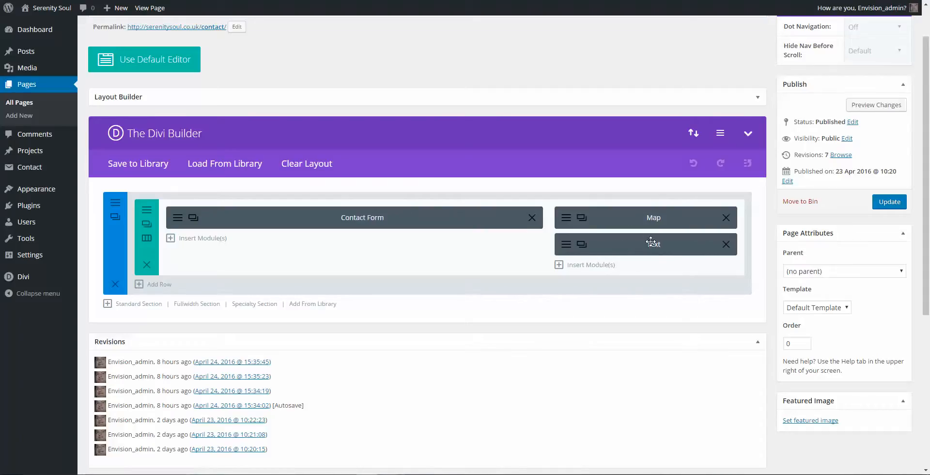
Step: Open the settings of the Text module below the map and compare its content in the text and visual editors
{"action": "left_click", "coordinate": [569, 248]}
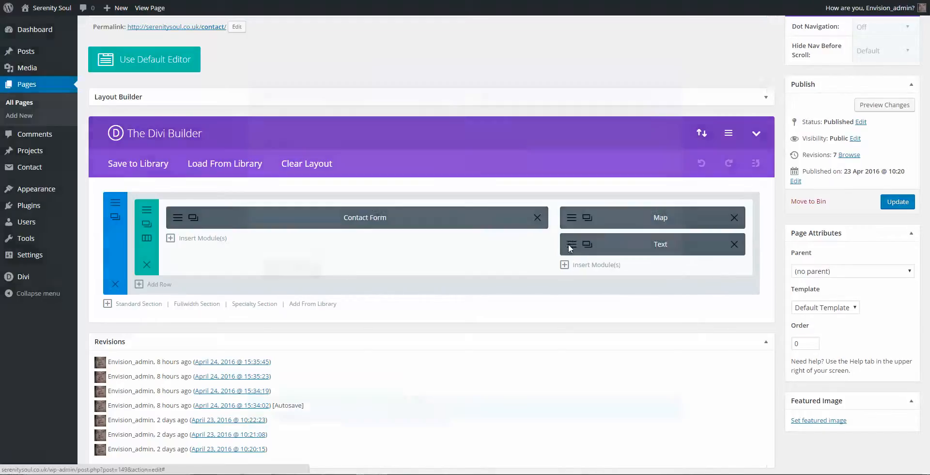
{"action": "scroll", "coordinate": [407, 141], "scroll_direction": "down", "scroll_amount": 3}
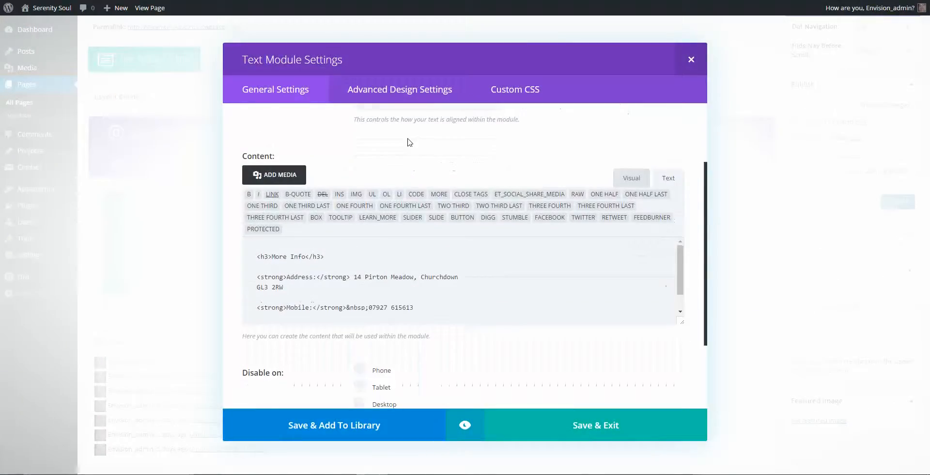
{"action": "left_click_drag", "start_coordinate": [417, 260], "coordinate": [242, 202]}
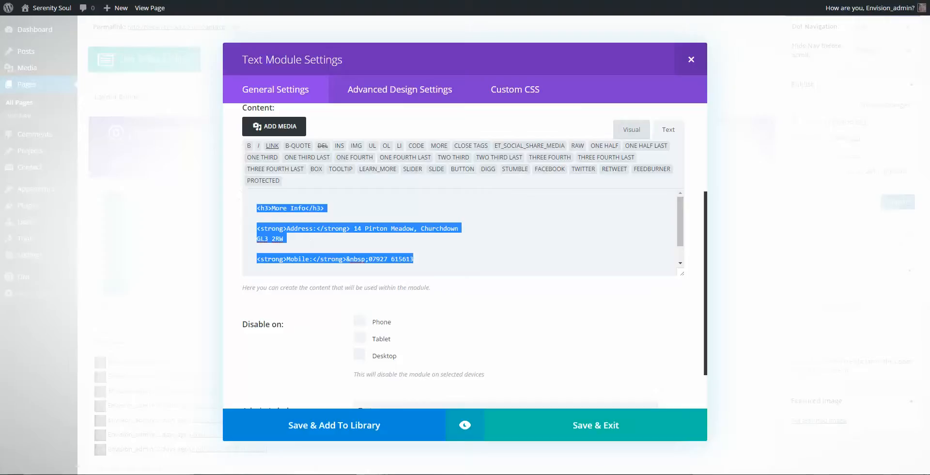
{"action": "left_click", "coordinate": [323, 228]}
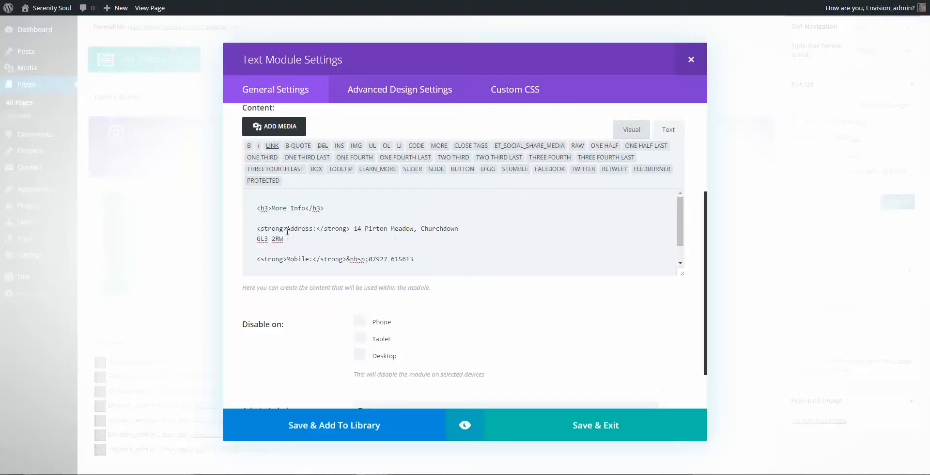
{"action": "left_click_drag", "start_coordinate": [261, 208], "coordinate": [333, 241]}
{"action": "left_click", "coordinate": [333, 241]}
{"action": "left_click", "coordinate": [632, 130]}
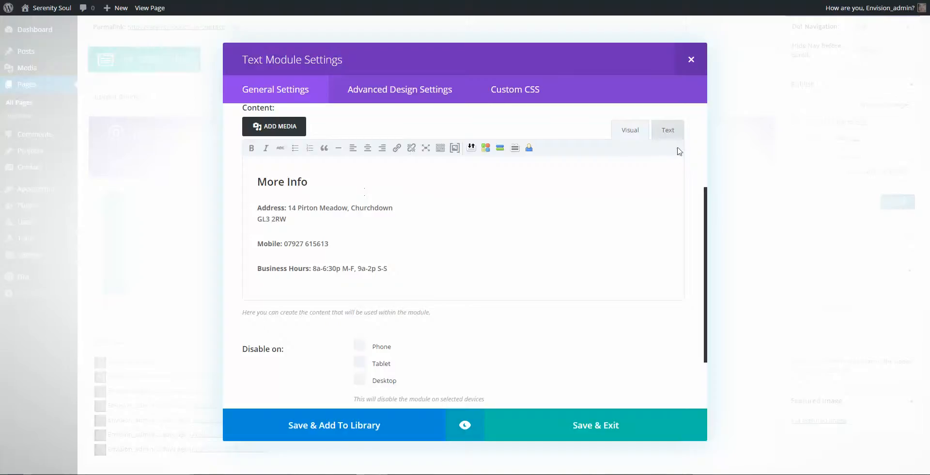
{"action": "left_click", "coordinate": [675, 130]}
{"action": "left_click", "coordinate": [635, 132]}
Step: Review the address and business hours lines in the Text module's content and close the settings without saving
{"action": "left_click_drag", "start_coordinate": [292, 207], "coordinate": [363, 219]}
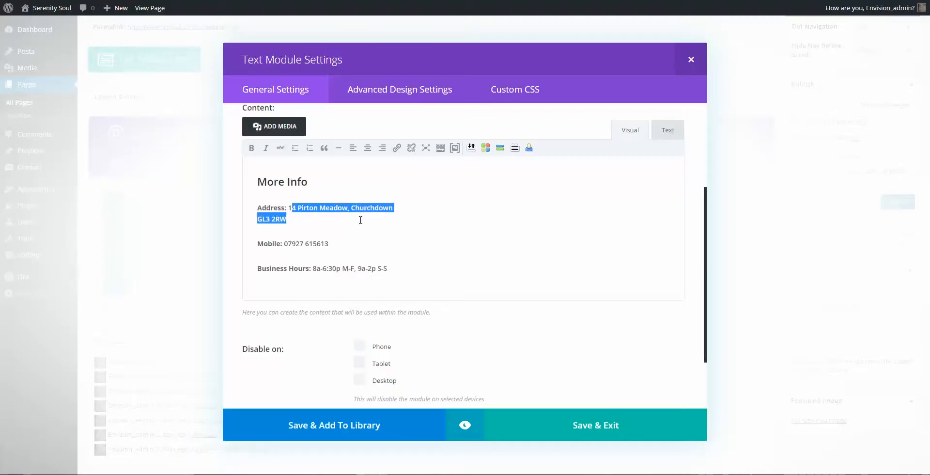
{"action": "key", "text": "ctrl+b"}
{"action": "left_click", "coordinate": [341, 218]}
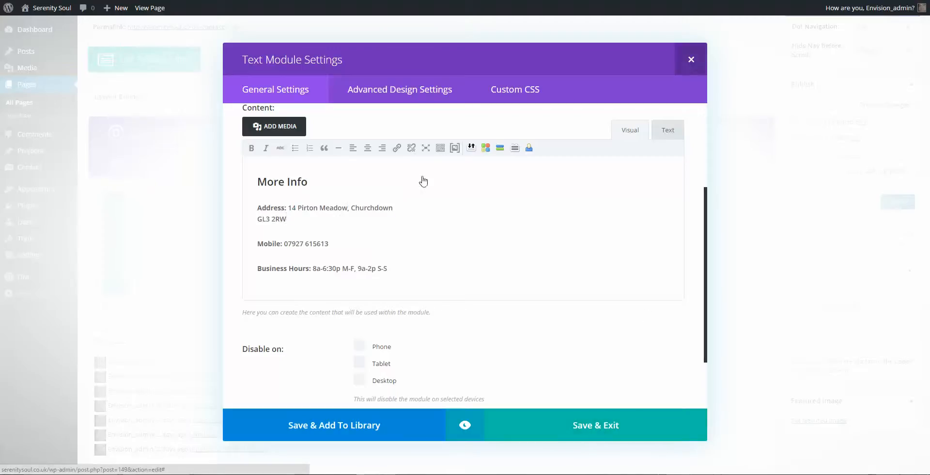
{"action": "left_click_drag", "start_coordinate": [388, 269], "coordinate": [251, 262]}
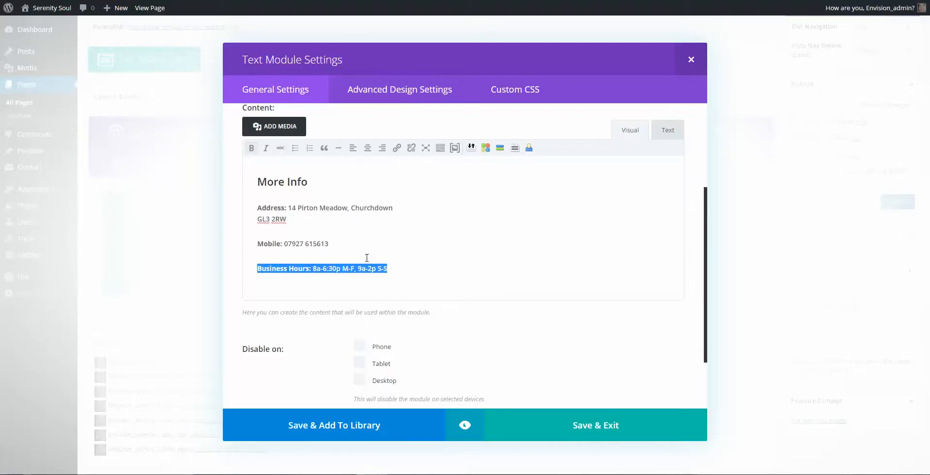
{"action": "left_click", "coordinate": [434, 265]}
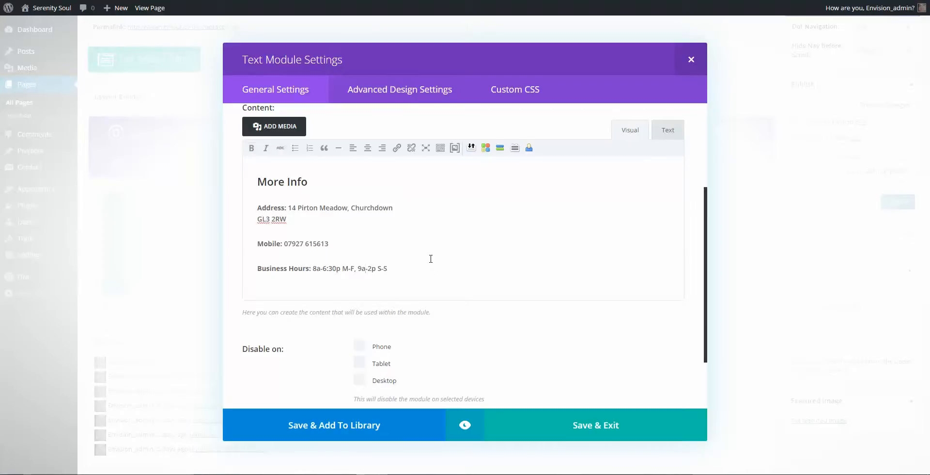
{"action": "left_click", "coordinate": [688, 59]}
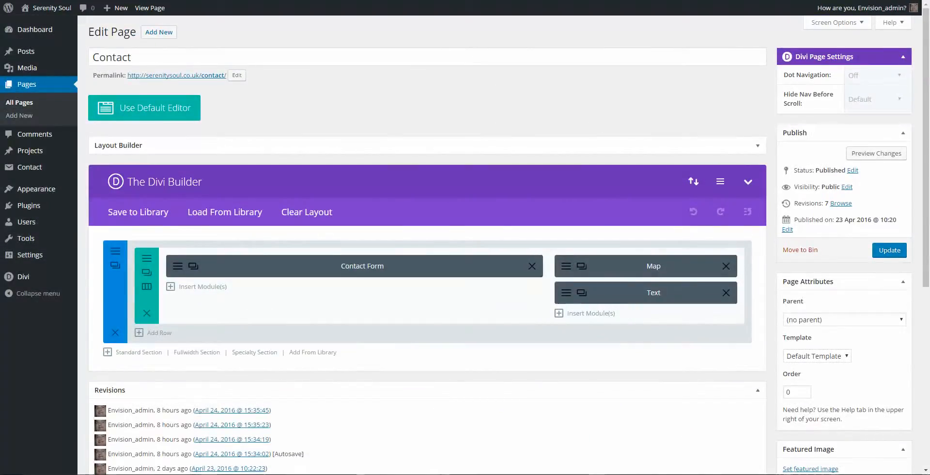
Step: View the live Contact page, go to the Testimonials page to review its text, and open that page for editing
{"action": "left_click", "coordinate": [152, 8]}
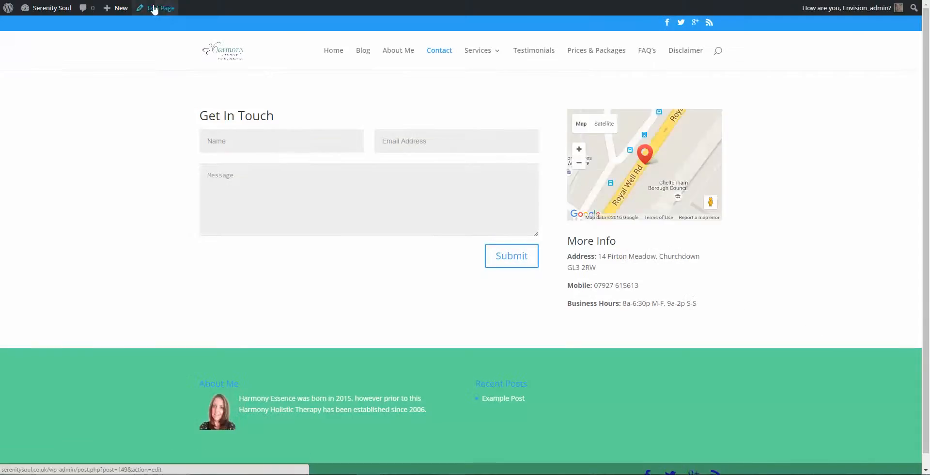
{"action": "mouse_move", "coordinate": [486, 52]}
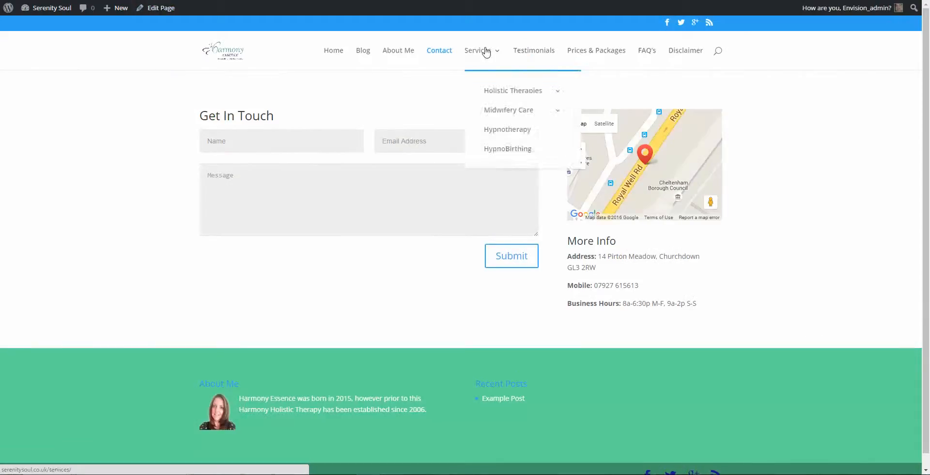
{"action": "left_click", "coordinate": [523, 54]}
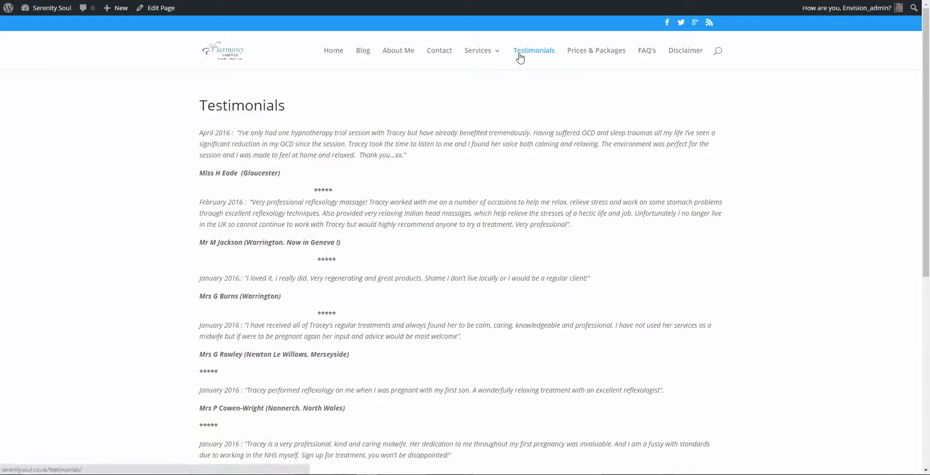
{"action": "left_click_drag", "start_coordinate": [754, 118], "coordinate": [800, 249]}
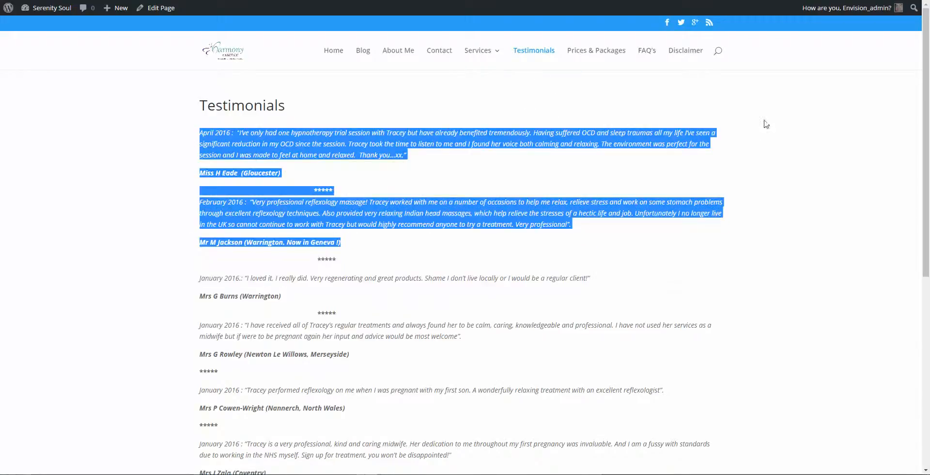
{"action": "left_click", "coordinate": [611, 118]}
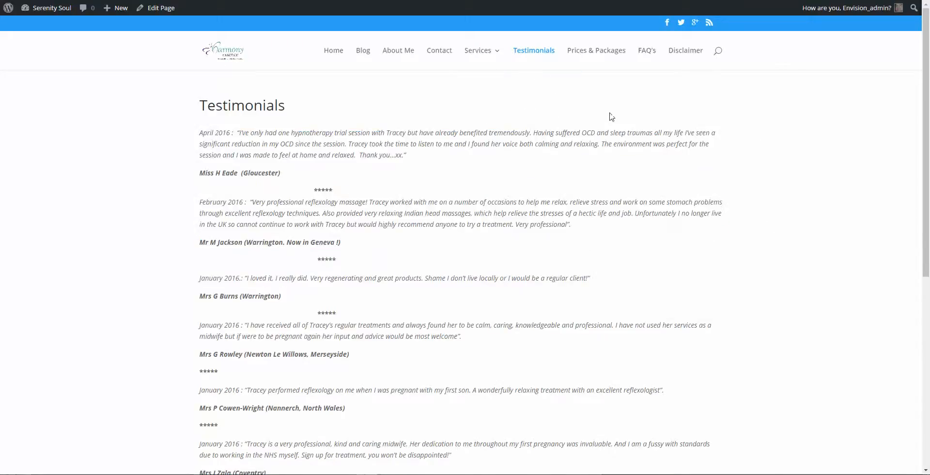
{"action": "left_click", "coordinate": [161, 10]}
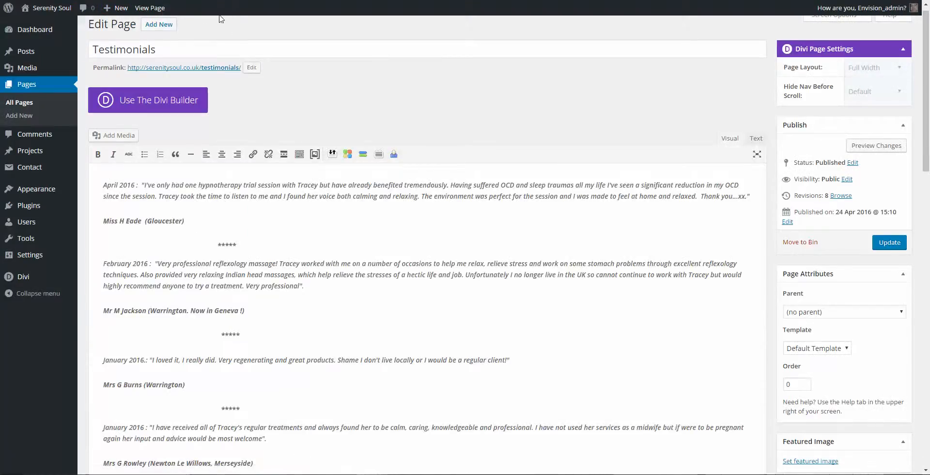
Step: Switch the Testimonials page layout to Right Sidebar and set it back to Full Width
{"action": "left_click", "coordinate": [872, 67]}
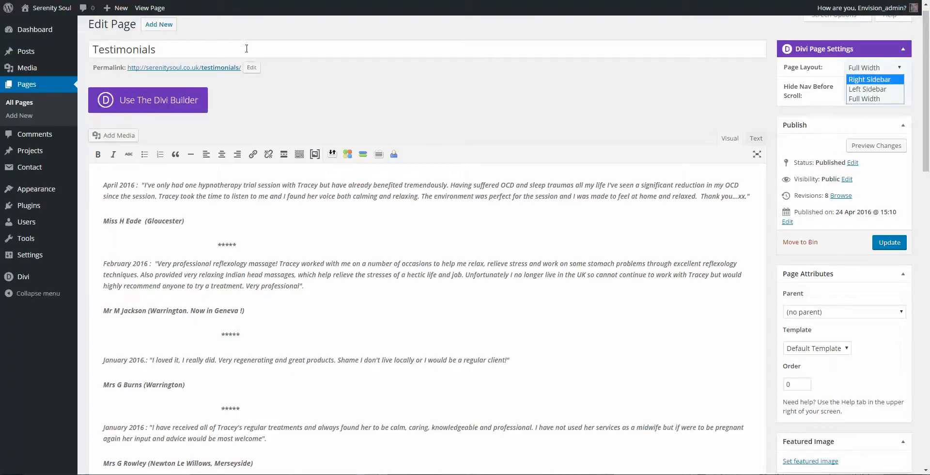
{"action": "left_click", "coordinate": [868, 80]}
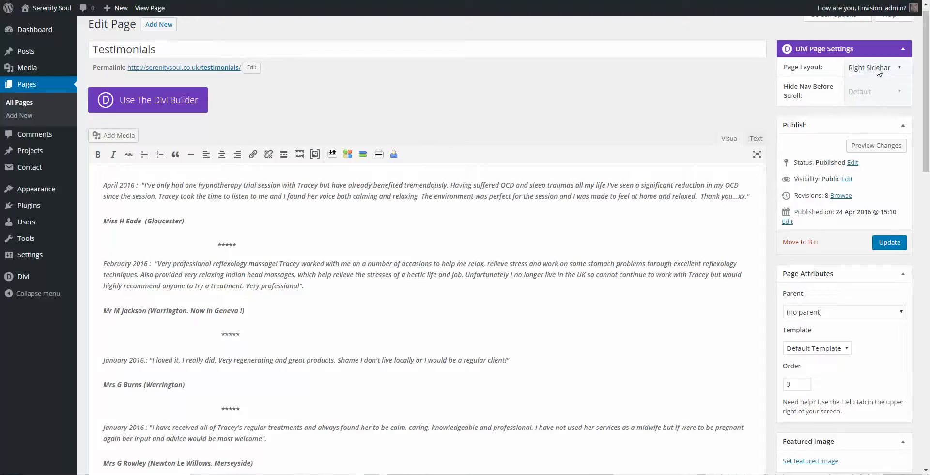
{"action": "left_click", "coordinate": [896, 72]}
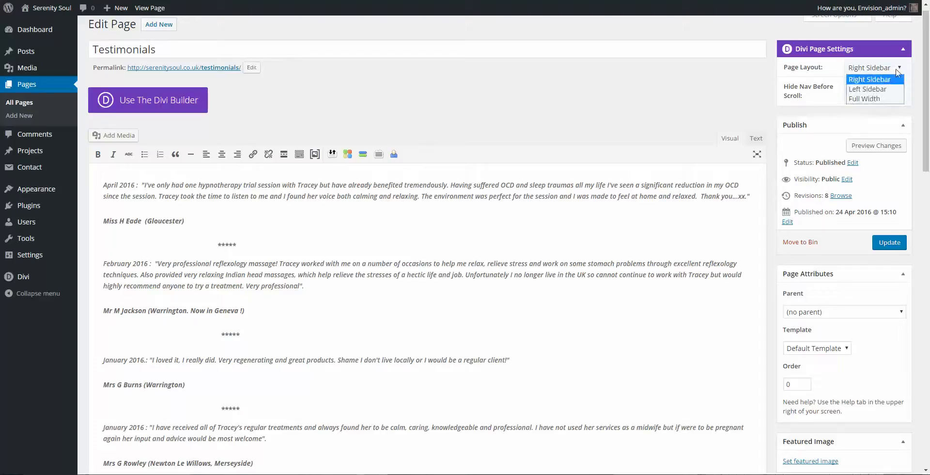
{"action": "left_click", "coordinate": [865, 100]}
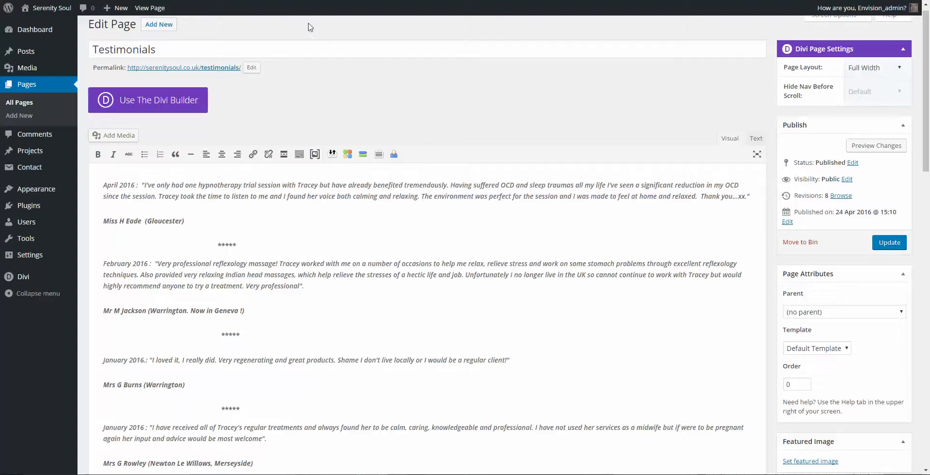
Step: Preview the Testimonials page with the Right Sidebar layout, set the layout back to Full Width and preview the page again
{"action": "left_click", "coordinate": [860, 71]}
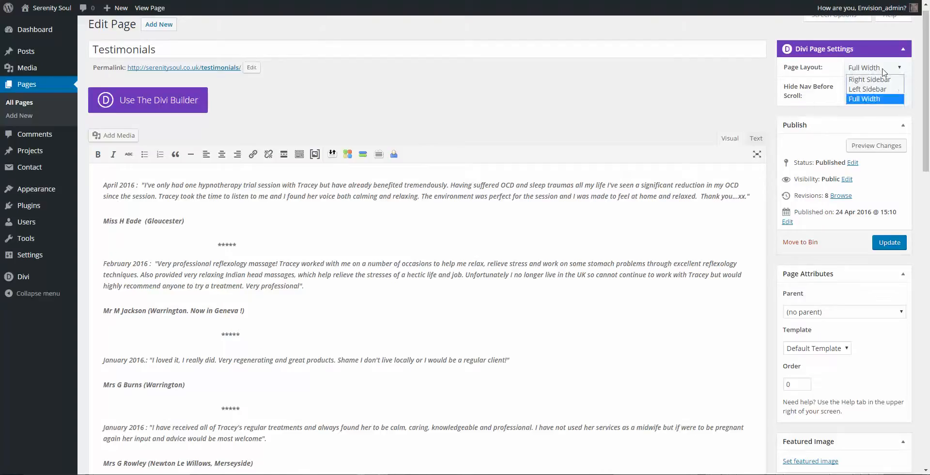
{"action": "left_click", "coordinate": [872, 74]}
{"action": "left_click", "coordinate": [886, 147]}
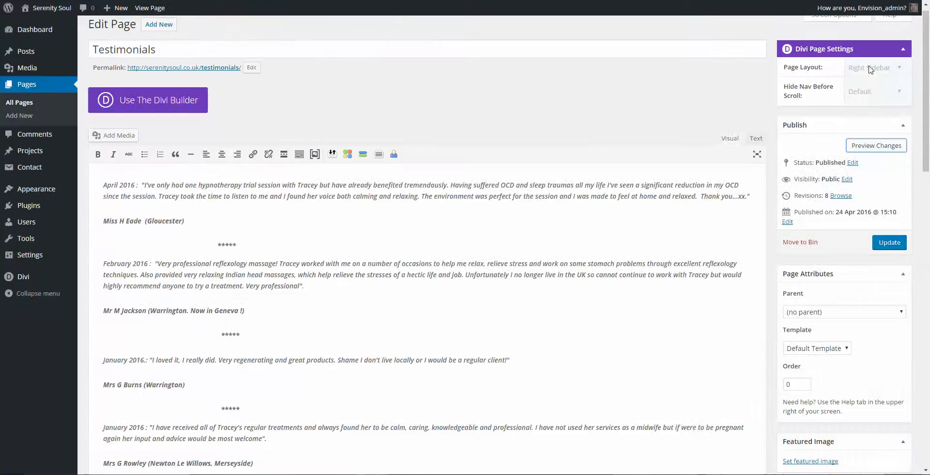
{"action": "left_click", "coordinate": [871, 69]}
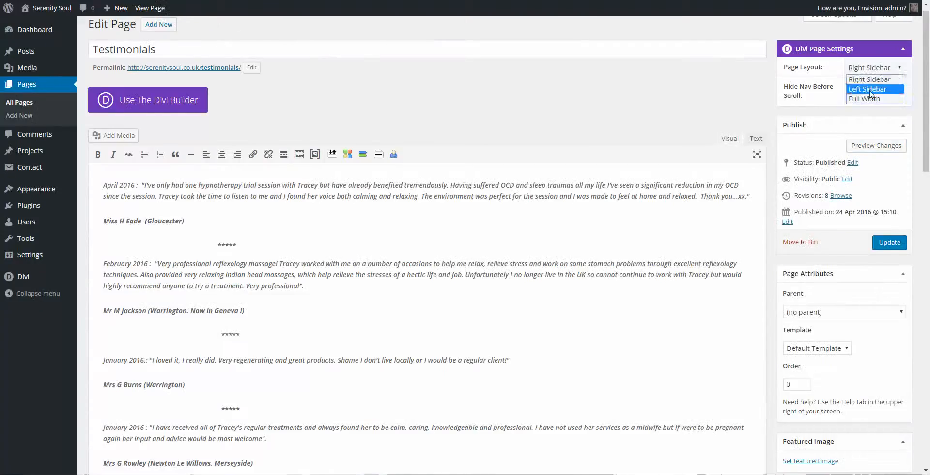
{"action": "left_click", "coordinate": [867, 97]}
{"action": "left_click", "coordinate": [878, 146]}
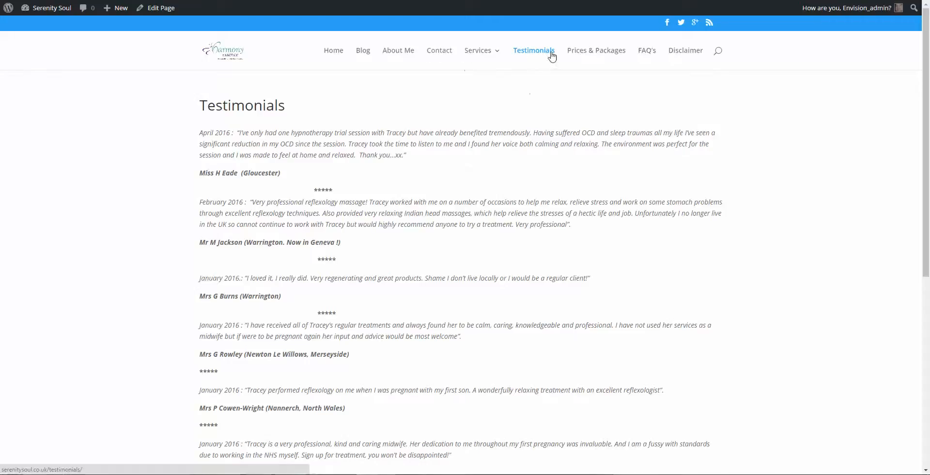
Step: Go to the Indian Head Massage page under Holistic Therapies, open it for editing and review its content in the default editor
{"action": "mouse_move", "coordinate": [498, 53]}
{"action": "mouse_move", "coordinate": [499, 92]}
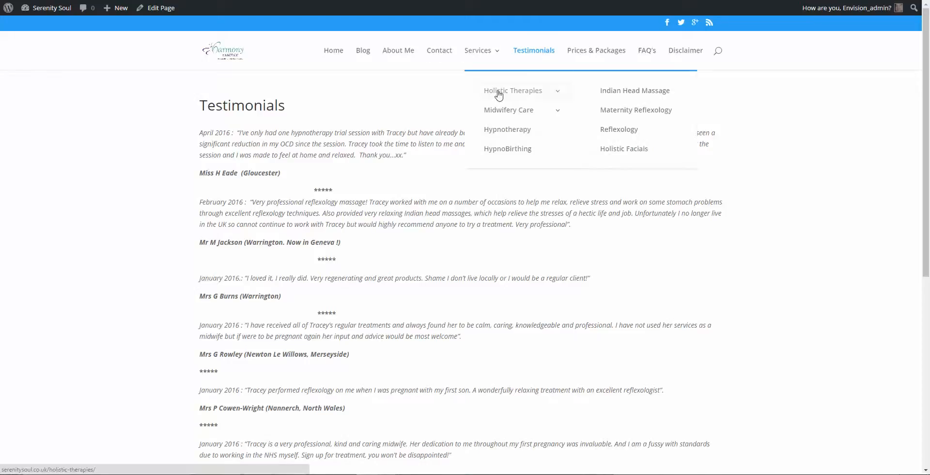
{"action": "left_click", "coordinate": [610, 92]}
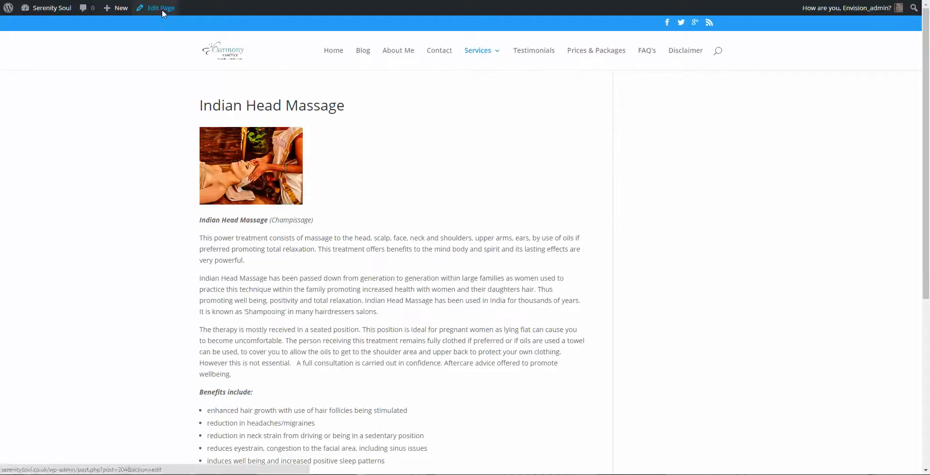
{"action": "left_click", "coordinate": [162, 10]}
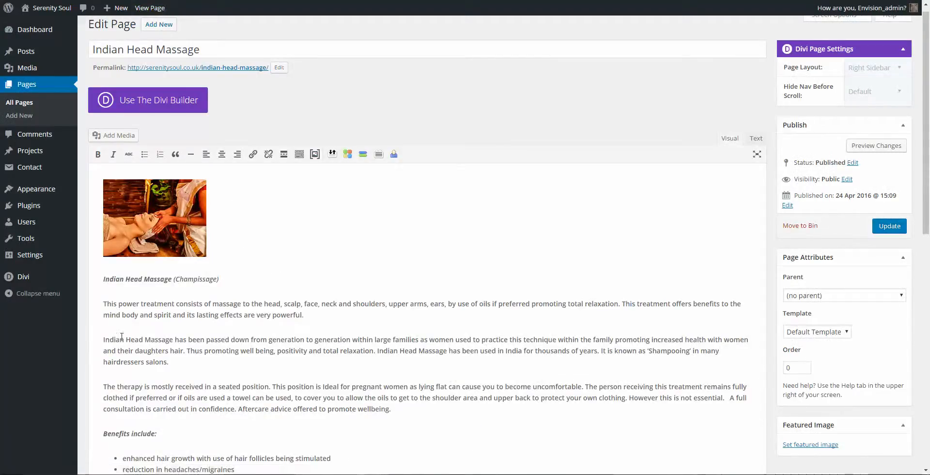
{"action": "left_click", "coordinate": [249, 242]}
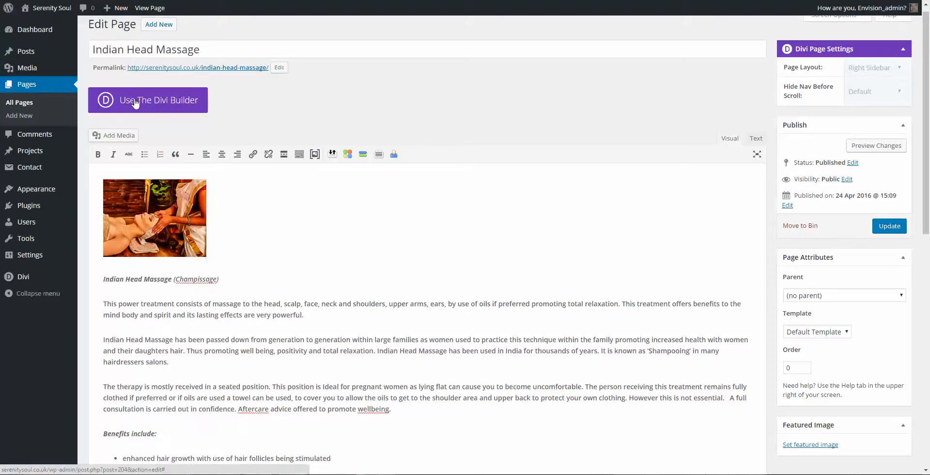
{"action": "scroll", "coordinate": [342, 275], "scroll_direction": "down", "scroll_amount": 4}
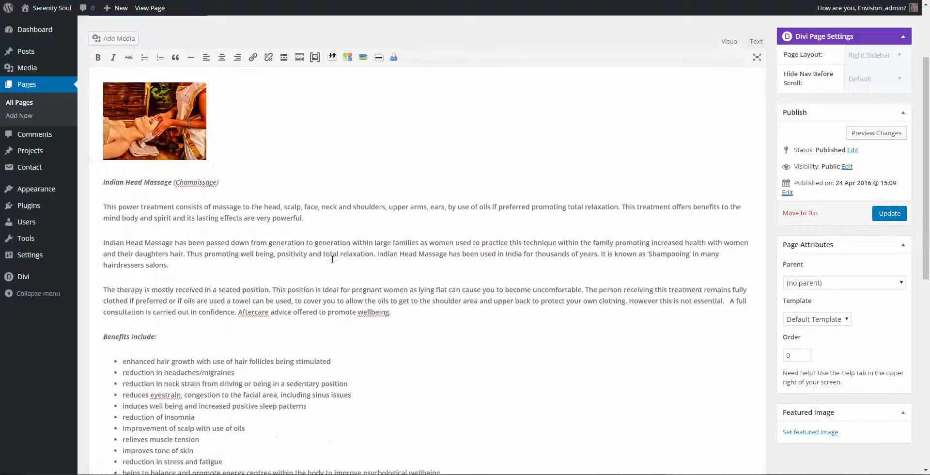
{"action": "scroll", "coordinate": [212, 201], "scroll_direction": "up", "scroll_amount": 4}
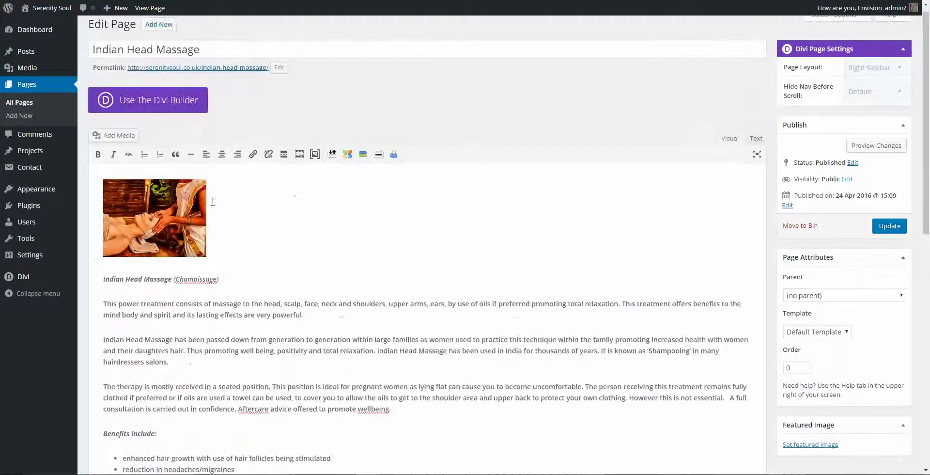
Step: Switch the Indian Head Massage page to the Divi Builder and review its Text module's content, closing the settings without saving
{"action": "left_click", "coordinate": [150, 102]}
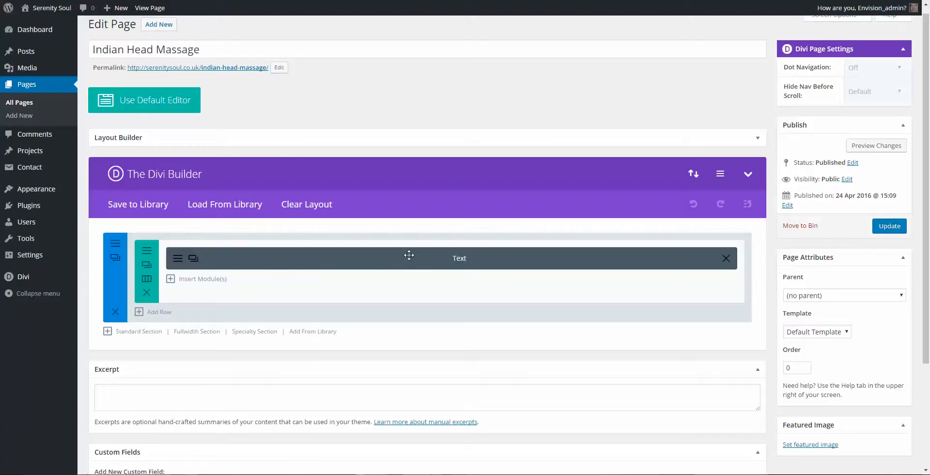
{"action": "left_click", "coordinate": [177, 258]}
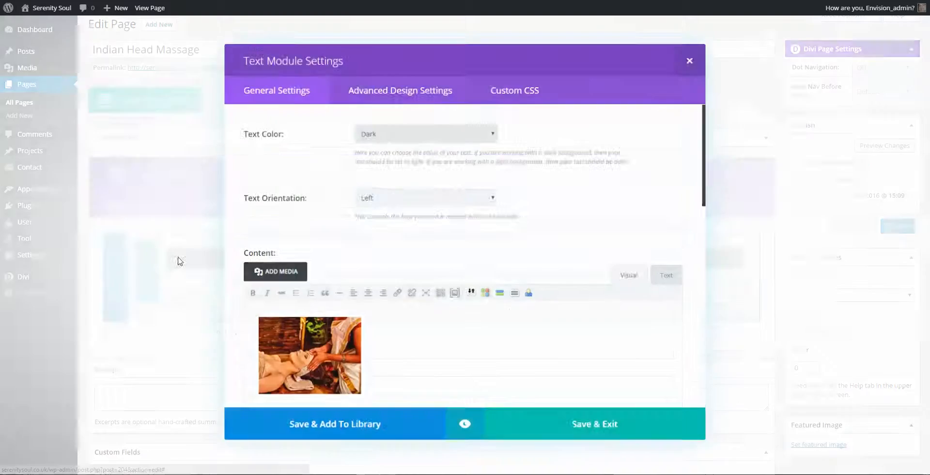
{"action": "scroll", "coordinate": [383, 266], "scroll_direction": "down", "scroll_amount": 5}
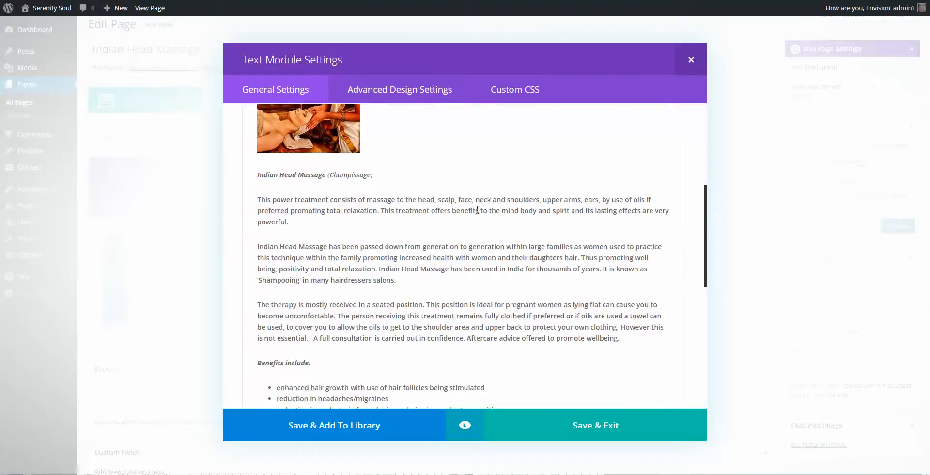
{"action": "left_click", "coordinate": [702, 58]}
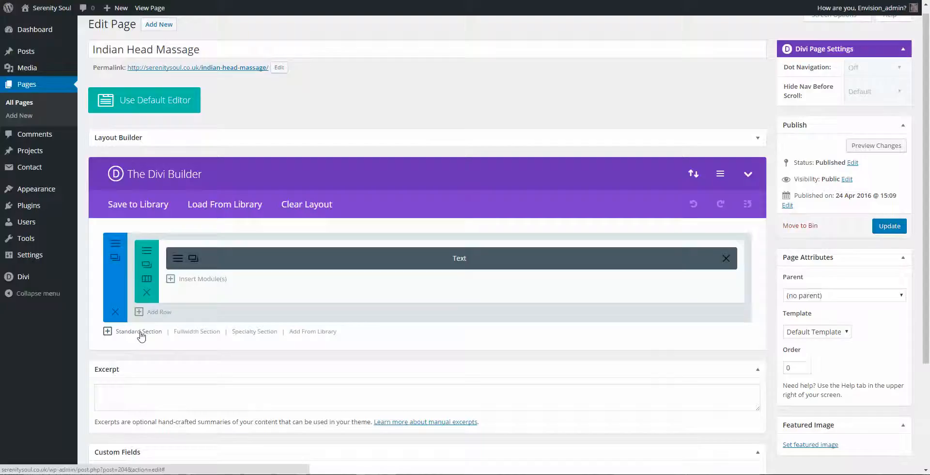
Step: Add a standard section with a four-column row of equal widths below the Text module's section
{"action": "left_click", "coordinate": [140, 333]}
{"action": "left_click", "coordinate": [348, 219]}
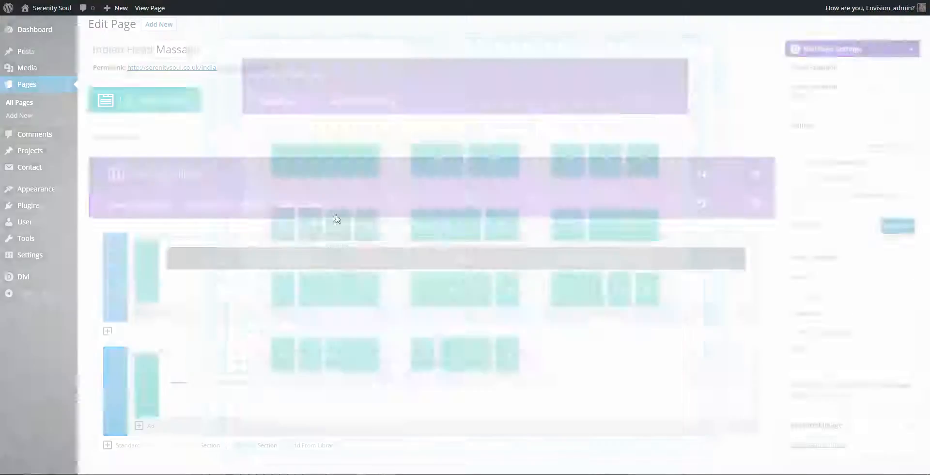
{"action": "scroll", "coordinate": [642, 375], "scroll_direction": "down", "scroll_amount": 1}
{"action": "scroll", "coordinate": [642, 374], "scroll_direction": "down", "scroll_amount": 1}
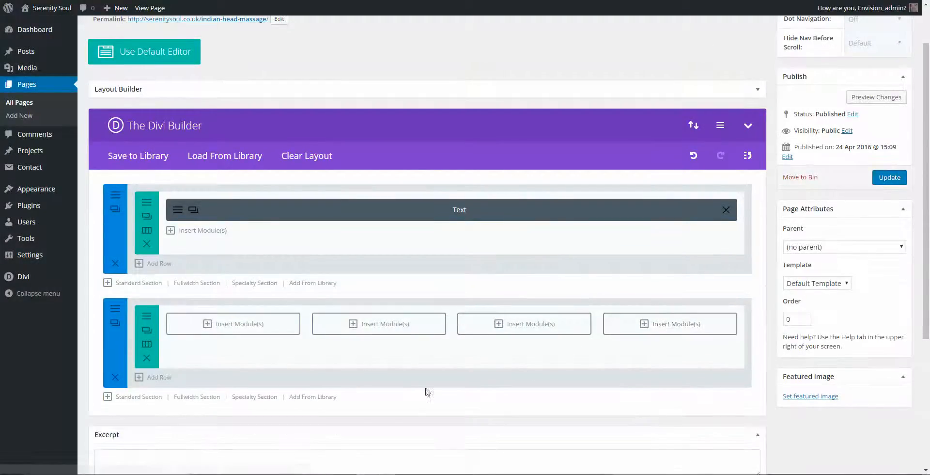
Step: Add a fullwidth section below the four-column section and insert a Fullwidth Header module with its default settings
{"action": "left_click", "coordinate": [205, 421]}
{"action": "scroll", "coordinate": [257, 359], "scroll_direction": "down", "scroll_amount": 4}
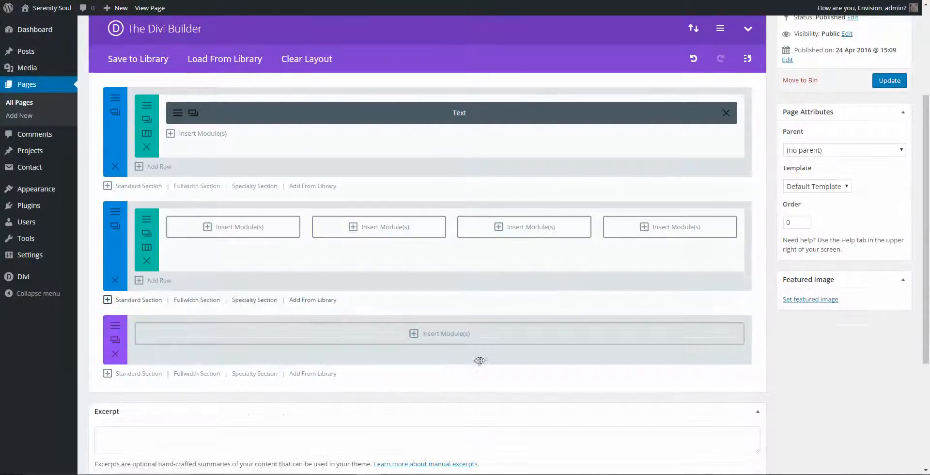
{"action": "left_click", "coordinate": [415, 334]}
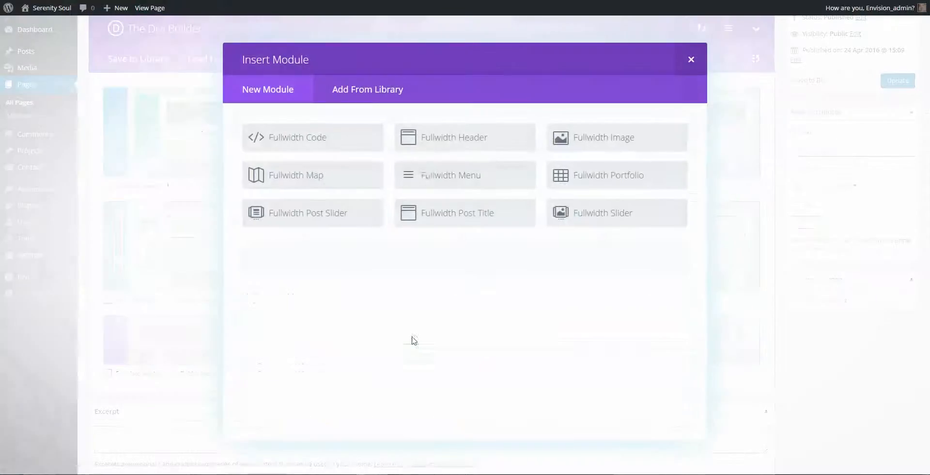
{"action": "left_click", "coordinate": [467, 148]}
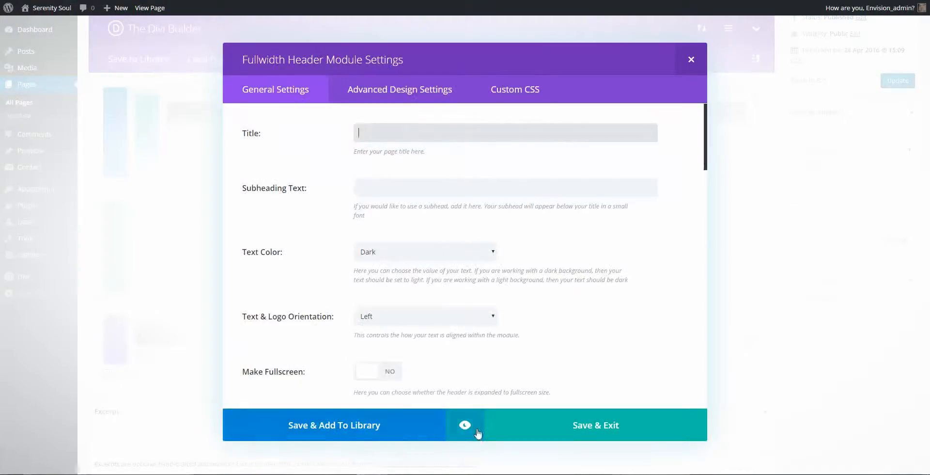
{"action": "left_click", "coordinate": [573, 429]}
{"action": "scroll", "coordinate": [252, 286], "scroll_direction": "up", "scroll_amount": 3}
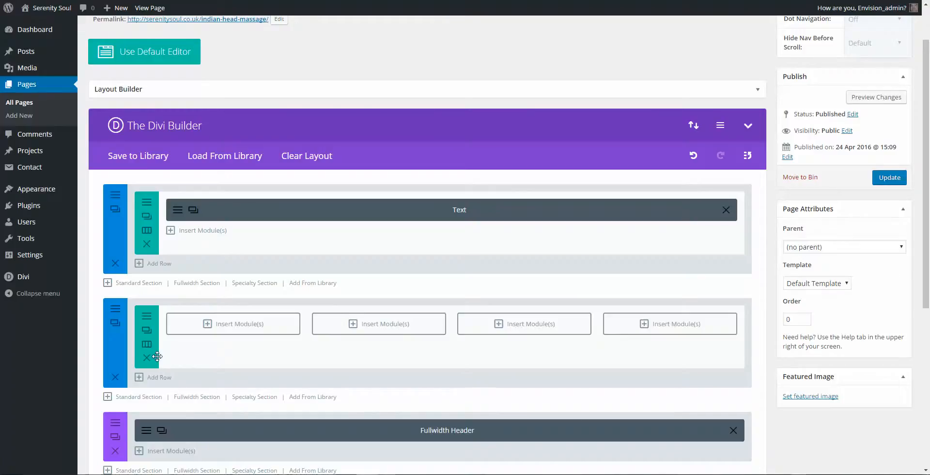
{"action": "scroll", "coordinate": [303, 319], "scroll_direction": "up", "scroll_amount": 2}
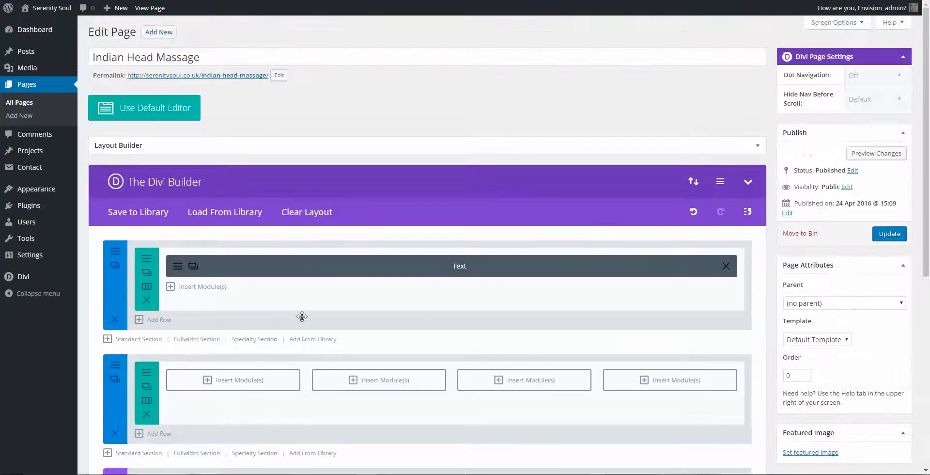
{"action": "scroll", "coordinate": [304, 320], "scroll_direction": "down", "scroll_amount": 4}
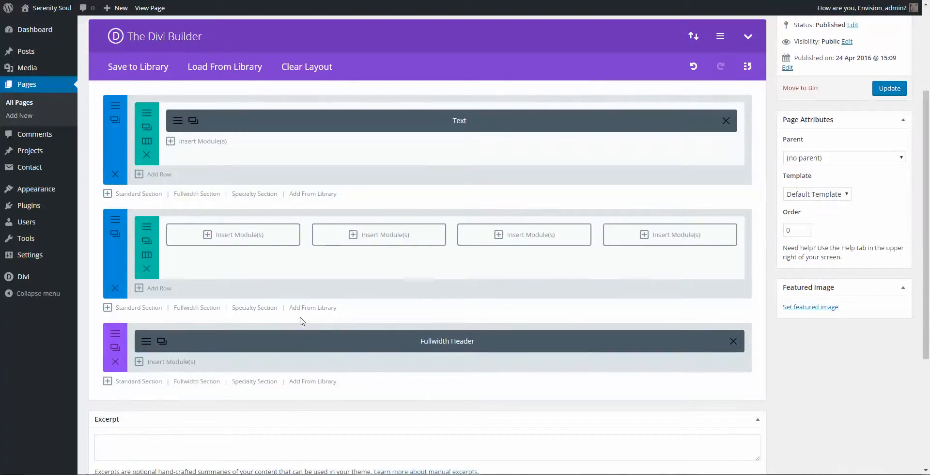